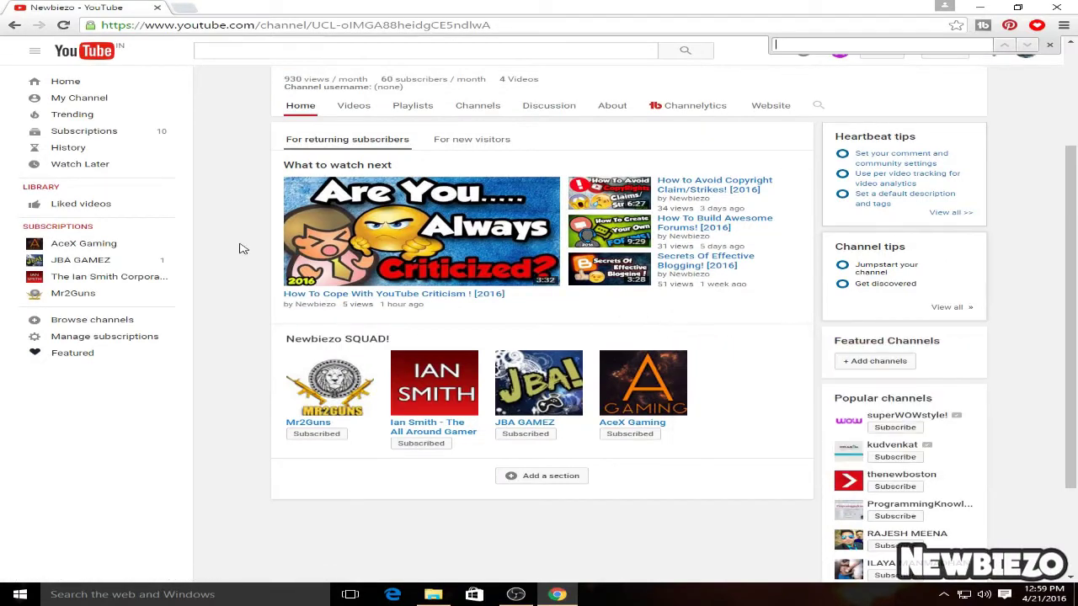
Dismiss Chrome's find bar and reach the editor for 'Manage Multiple Social Profiles Easily! [2016 New way]'.
scroll(249, 240, up, 2)
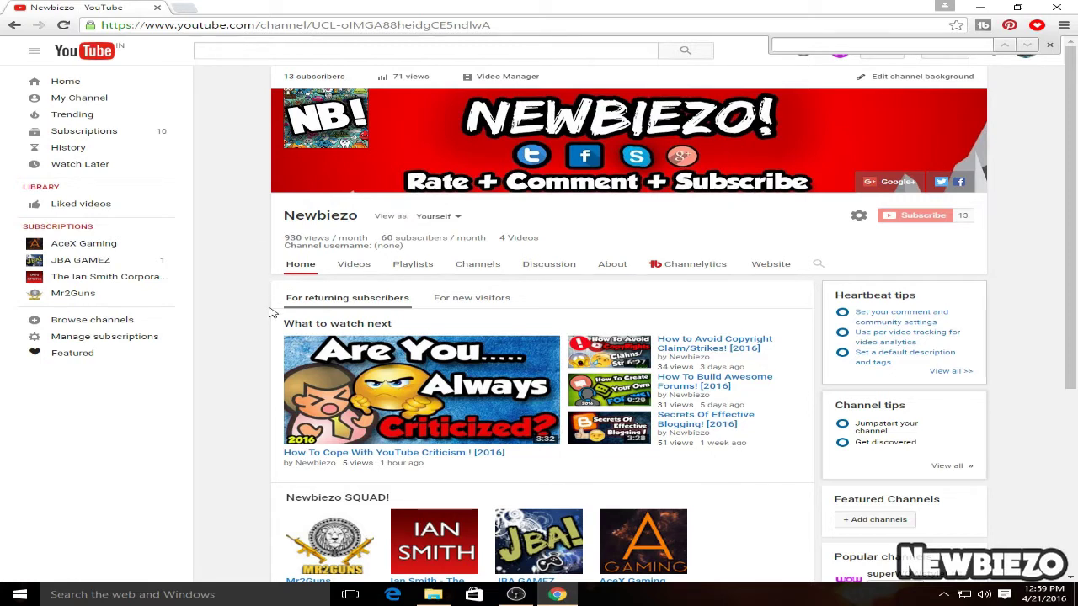
click(1050, 46)
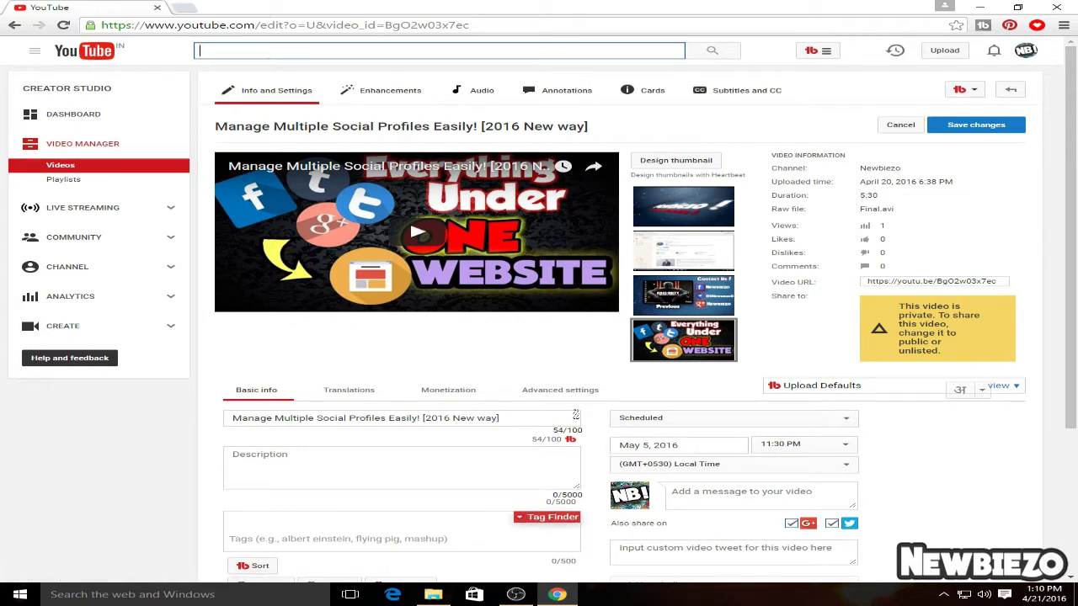
Add 'Newbiezo' and the copied title phrase 'Manage Multiple Social Profiles Easily!' as tags.
click(417, 530)
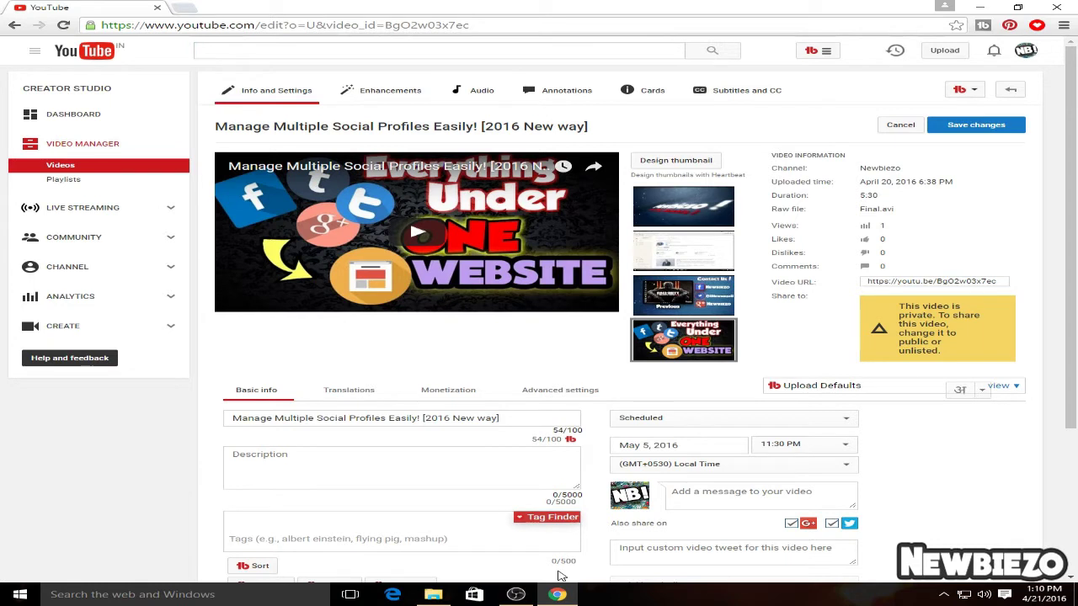
text(Newbiezo)
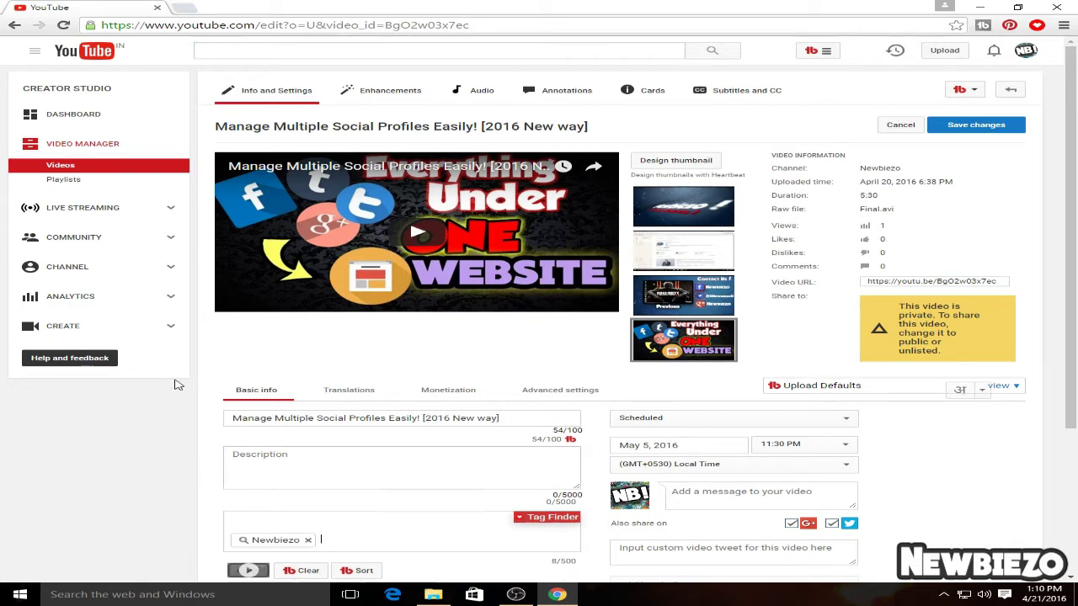
mouse_move(229, 418)
mouse_down()
mouse_move(441, 449)
mouse_move(227, 419)
mouse_up()
click(421, 419)
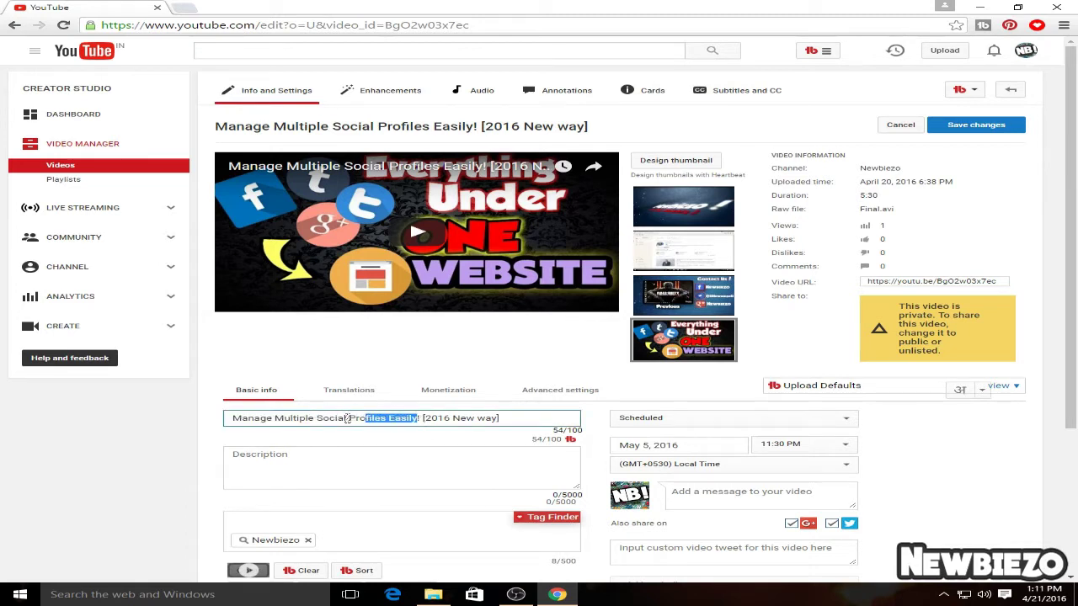
click(303, 517)
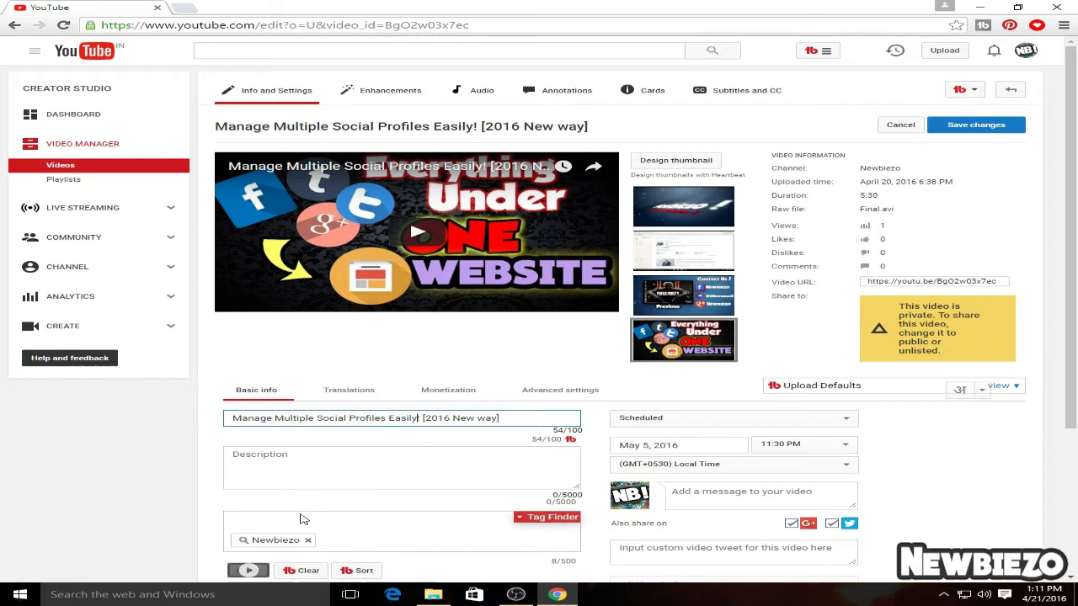
key(ctrl+v)
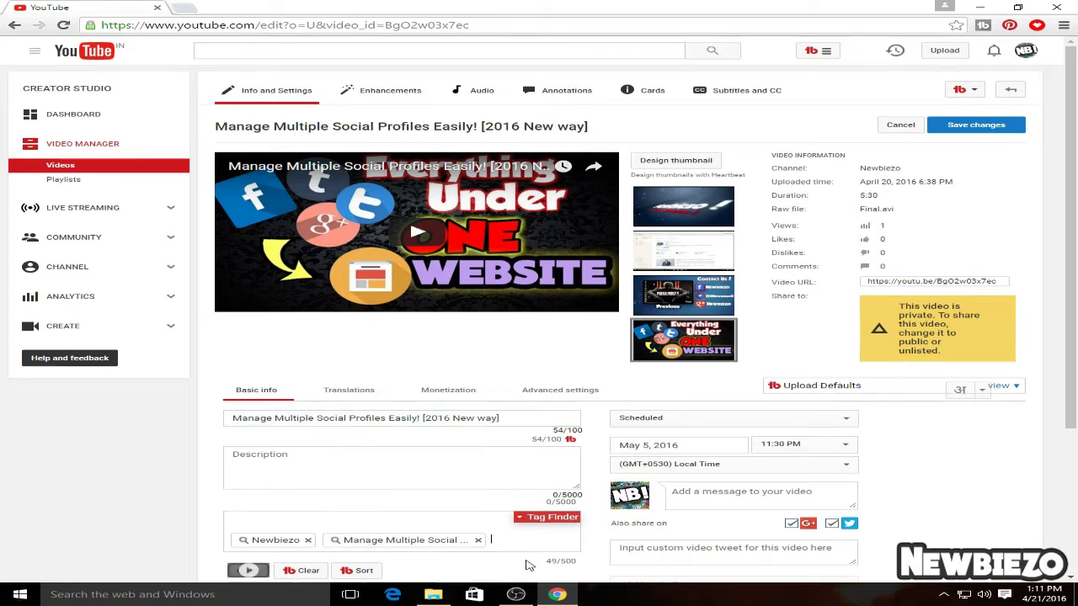
click(253, 52)
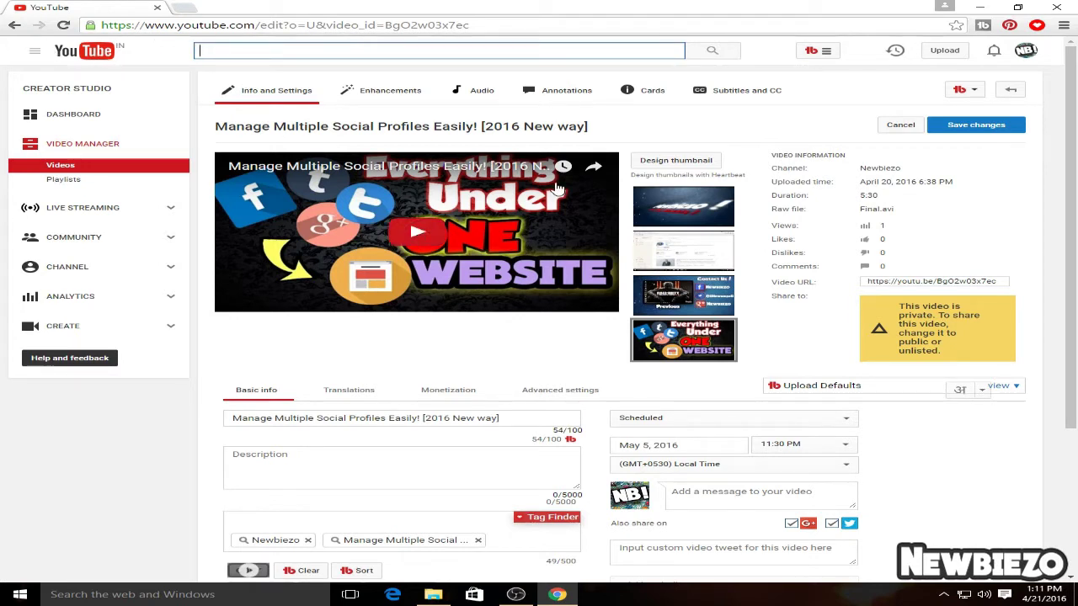
Check suggestions for 'how to manage multiple', then tag how to manage, manage multiple social accounts, social accounts.
text(How )
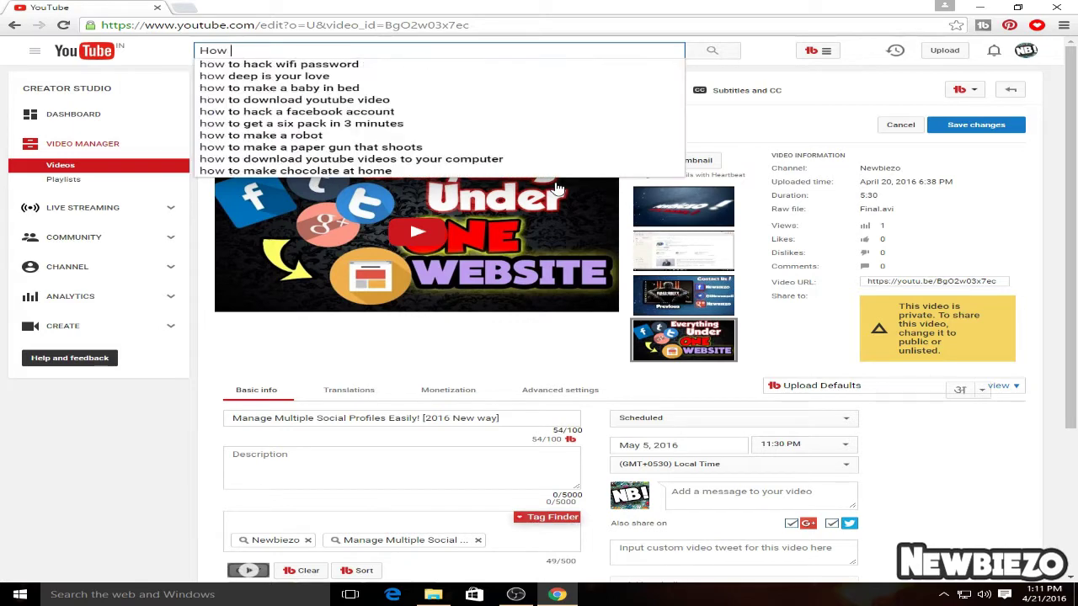
text(to manage m)
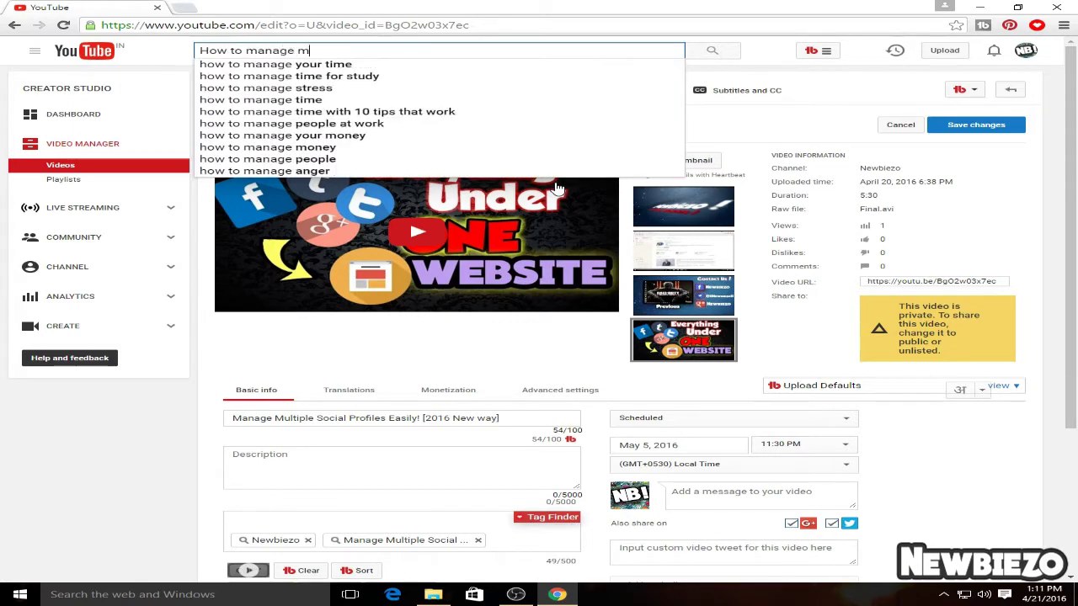
text(ulti)
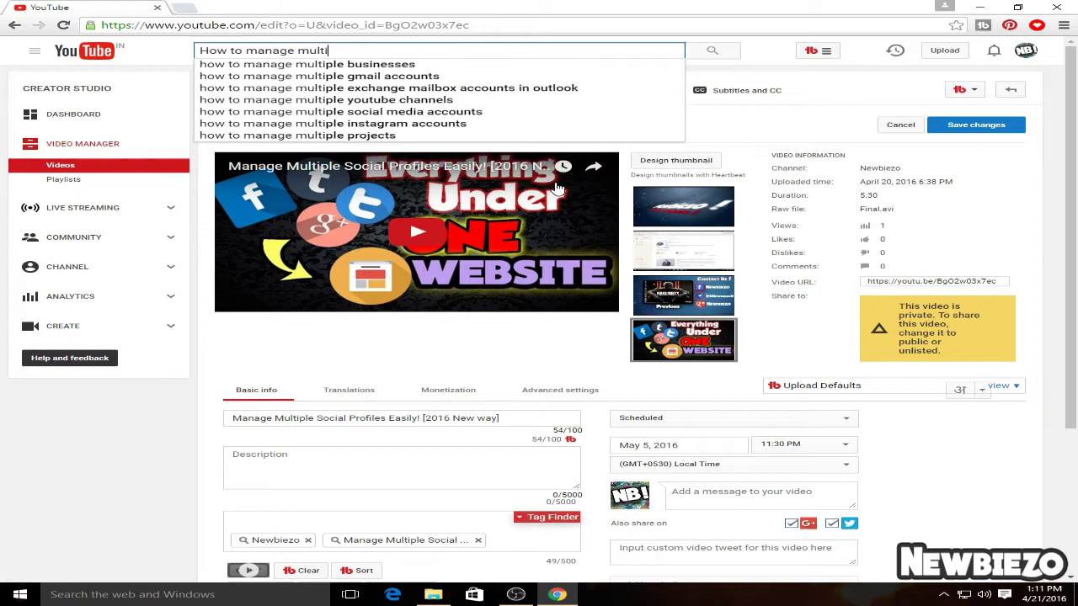
text(ple)
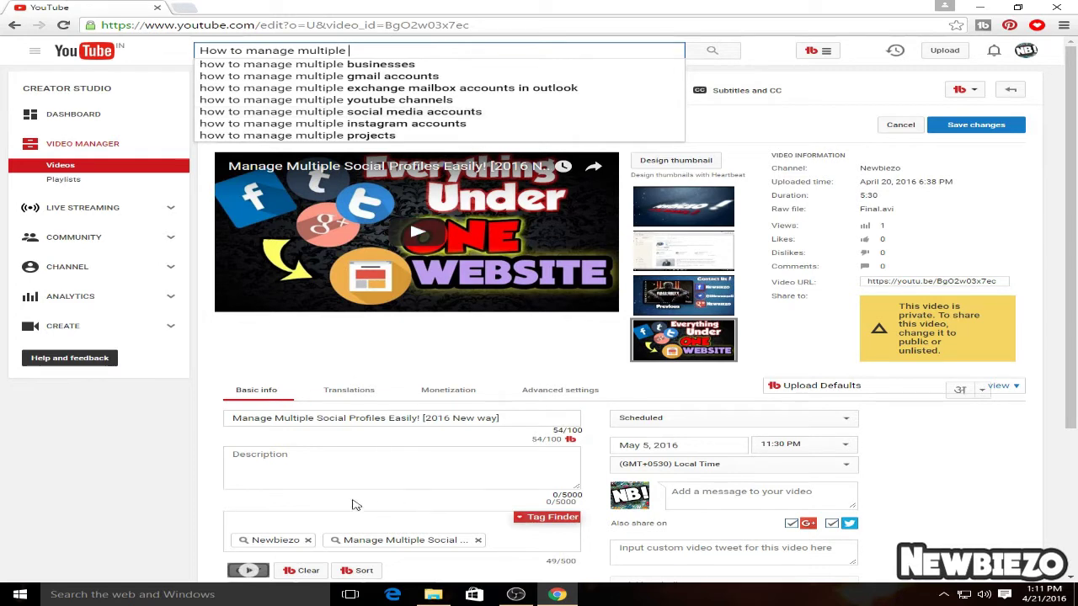
click(511, 542)
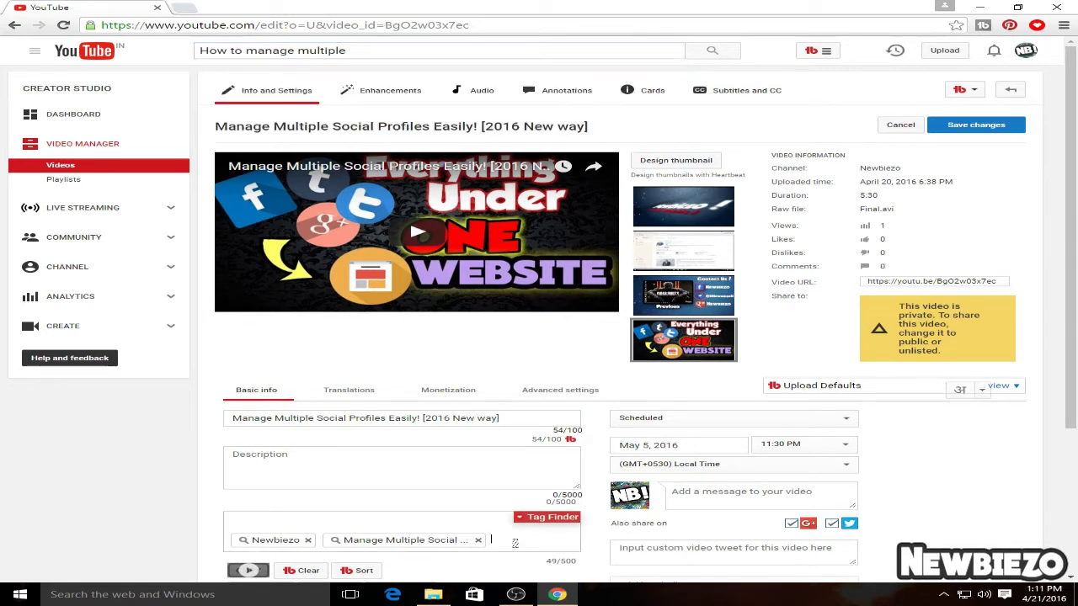
text(How to )
text(manage)
key(Return)
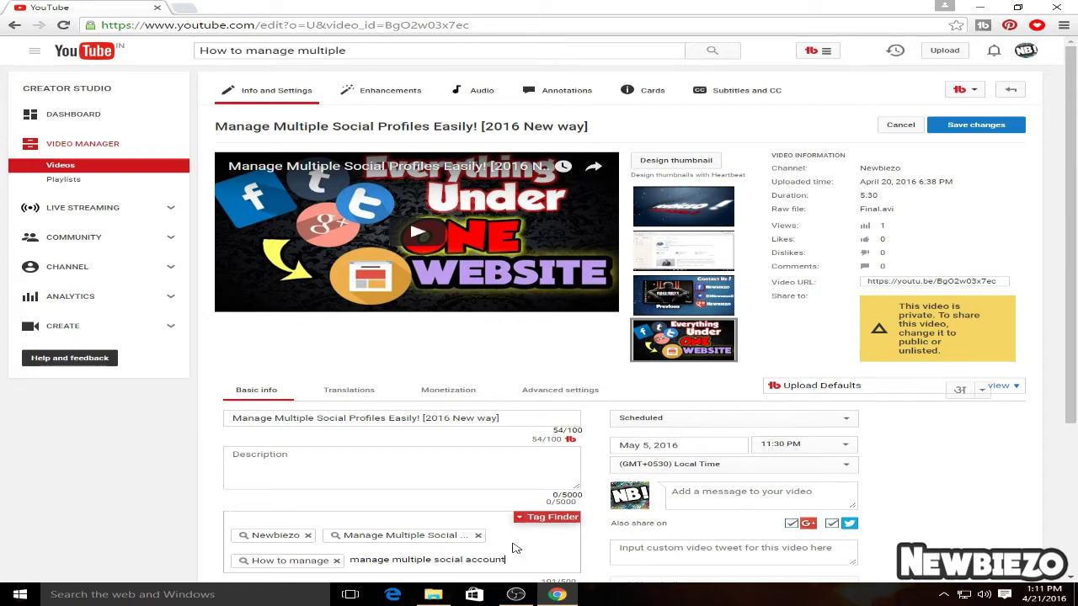
key(Return)
text(so)
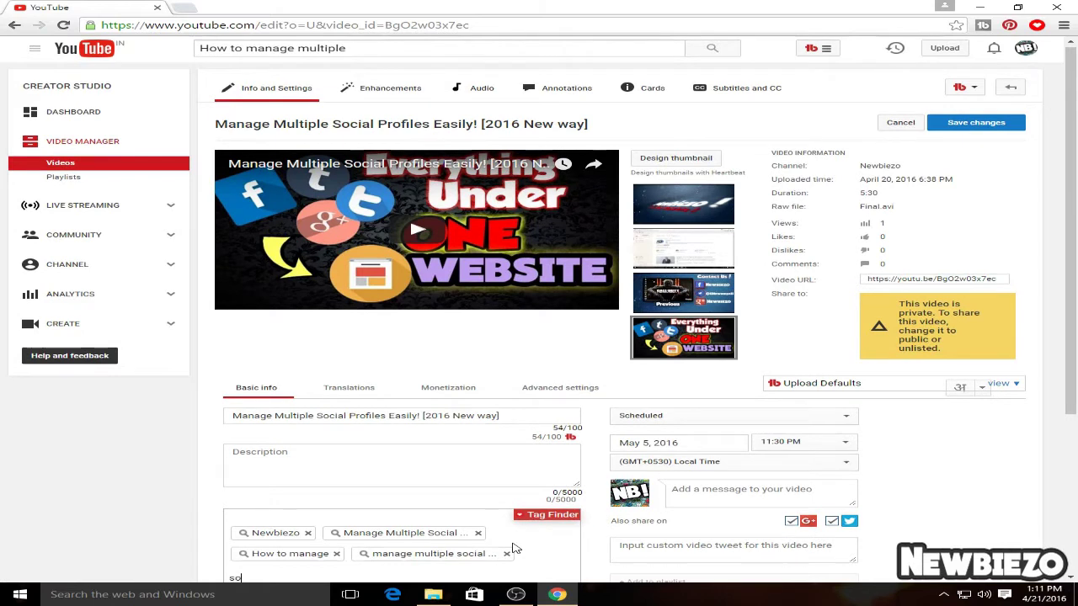
text(cila)
key(Return)
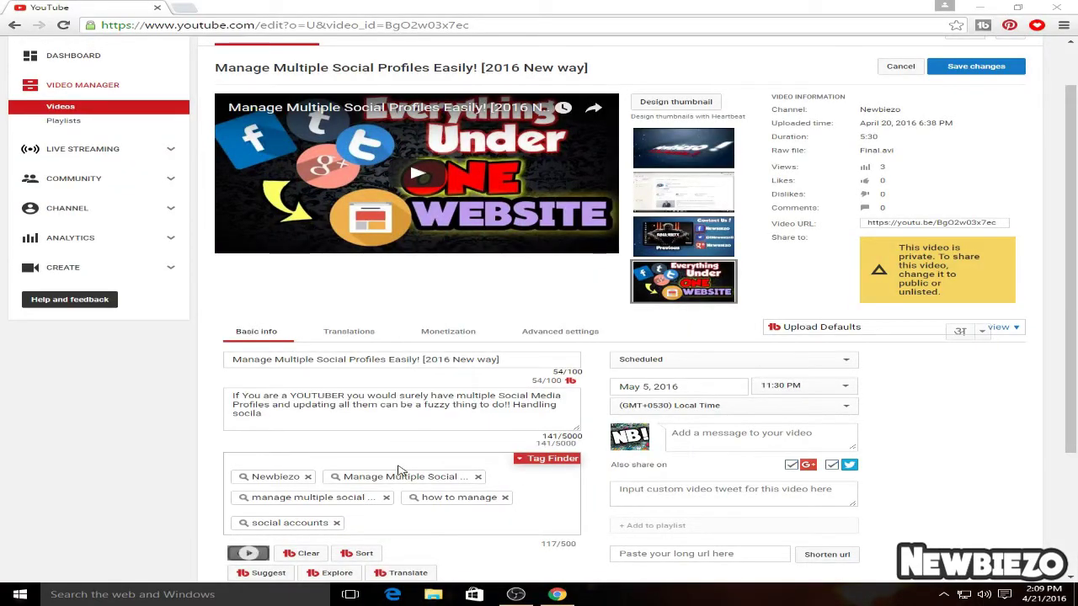
Add the tags '2016' and '2016 new way', bringing the list to seven.
scroll(401, 469, down, 3)
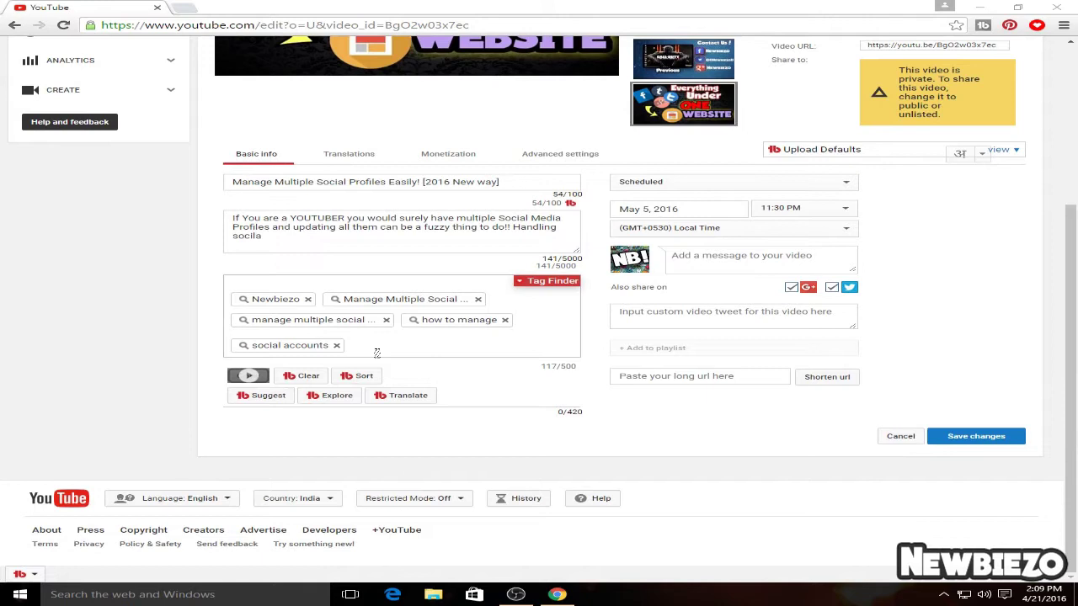
click(377, 351)
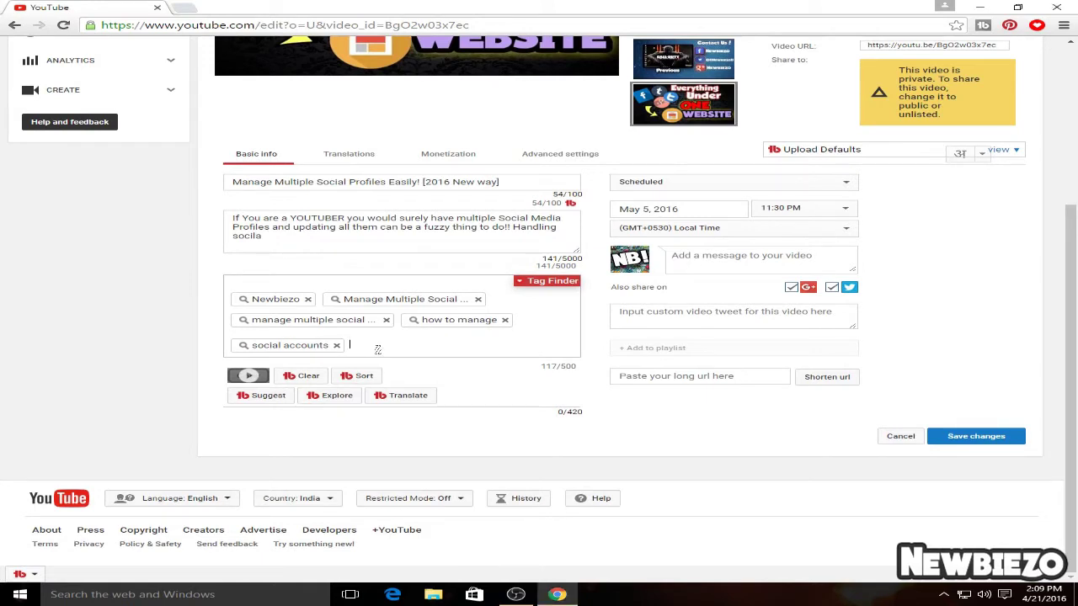
text(2016,)
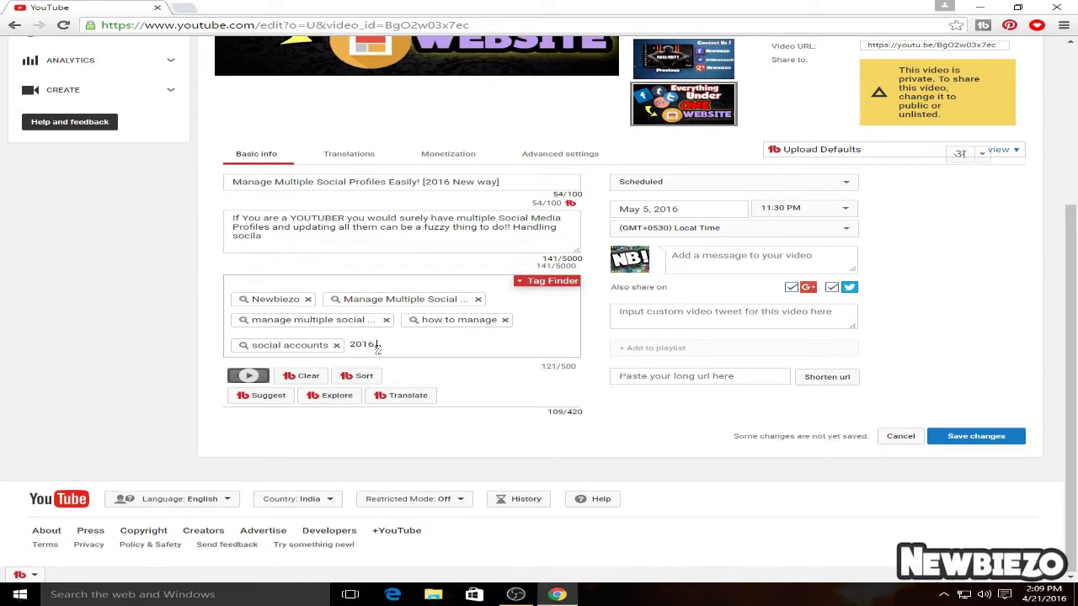
key(Return)
key(Return)
scroll(378, 354, up, 3)
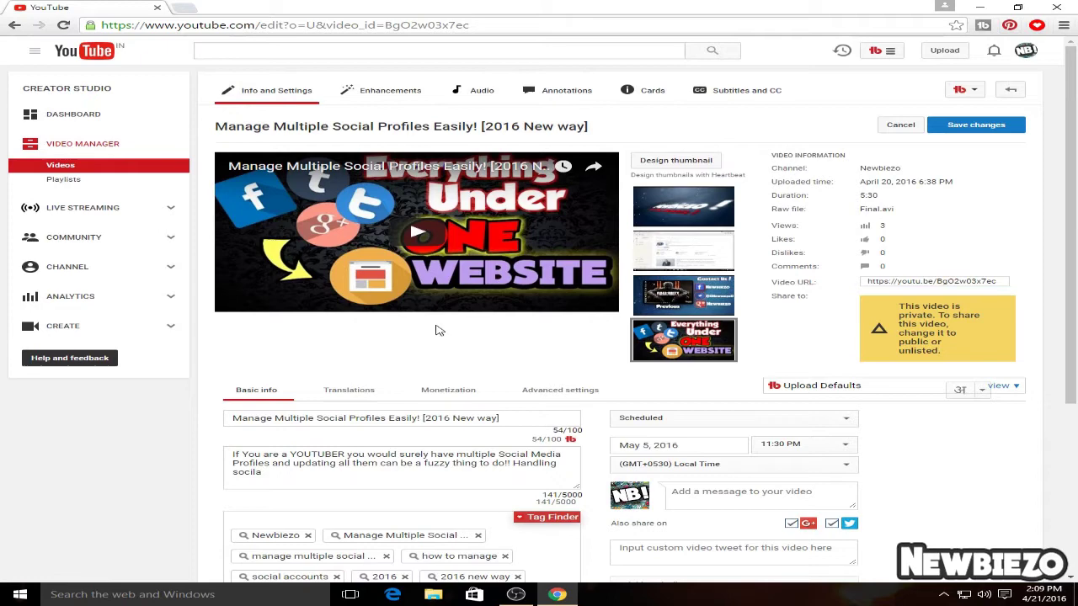
scroll(434, 381, down, 3)
scroll(429, 384, up, 2)
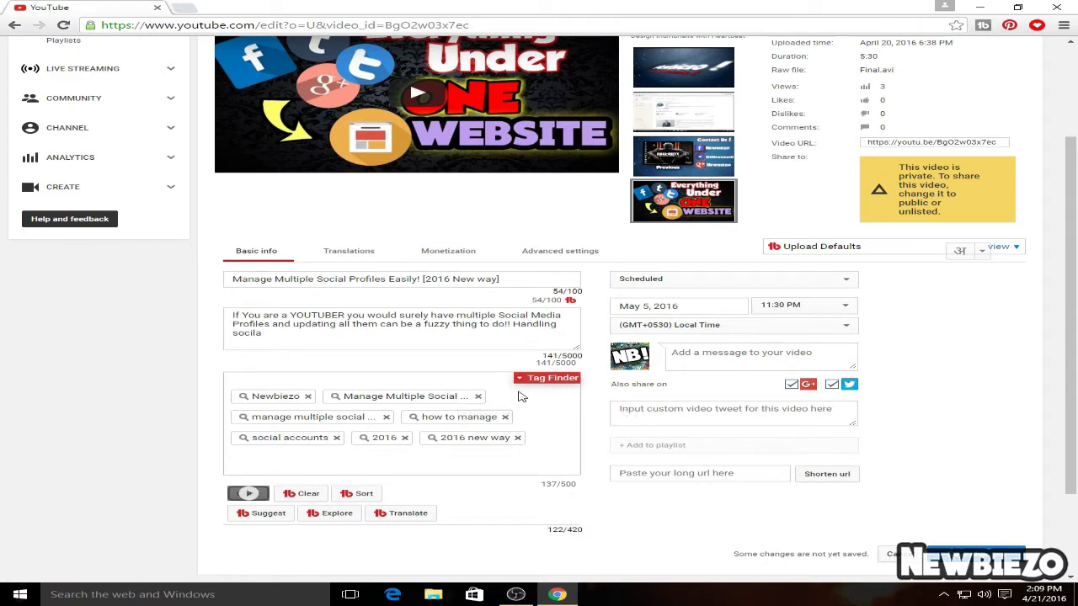
Dismiss the find bar and launch TubeBuddy's Tag Explorer from below the tags.
click(472, 452)
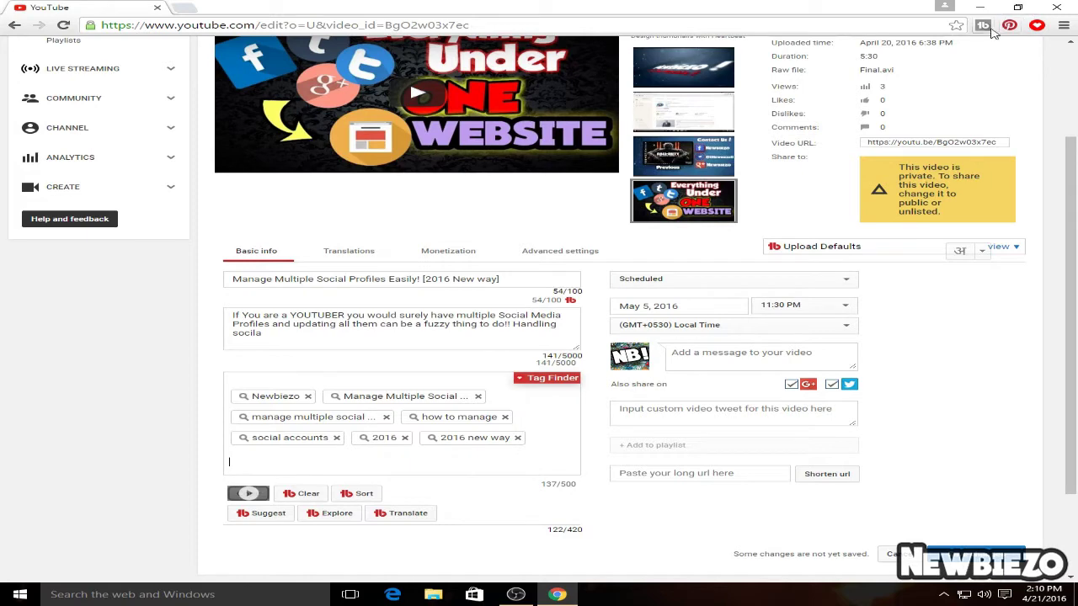
scroll(601, 318, down, 1)
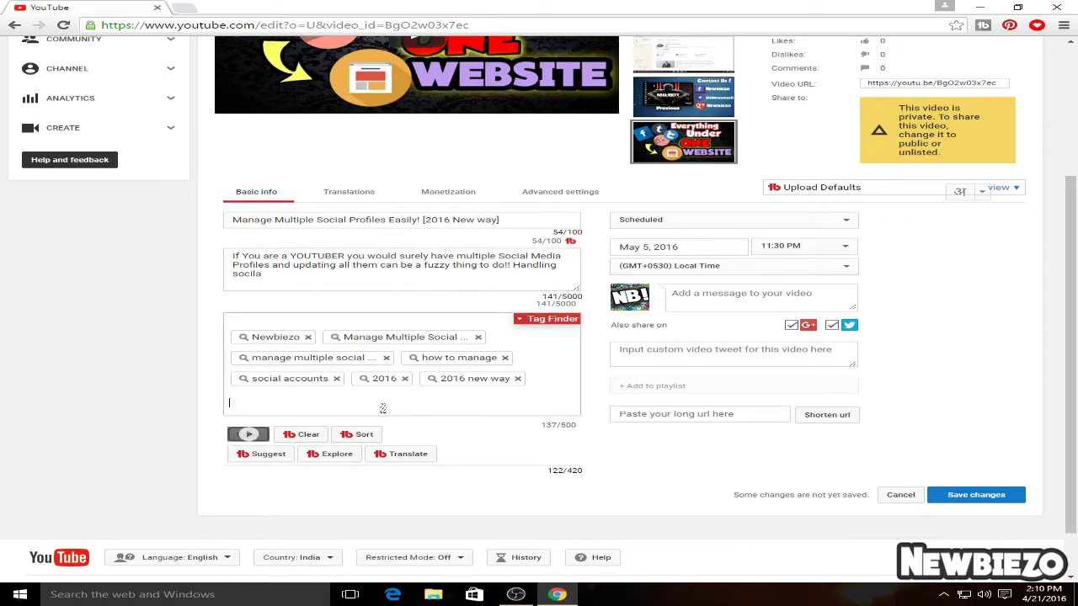
scroll(382, 408, up, 3)
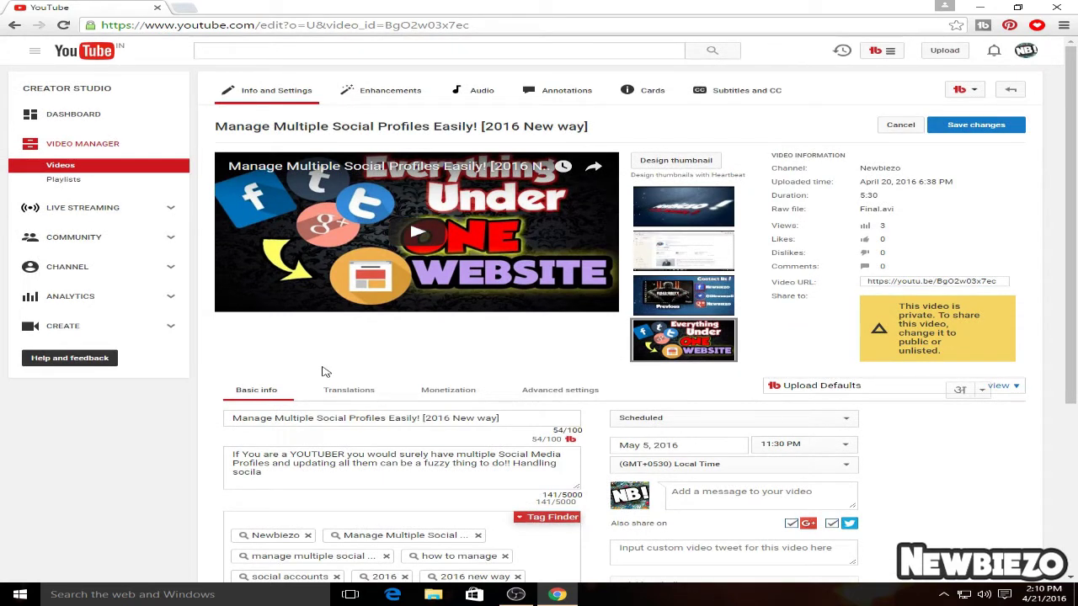
scroll(326, 373, down, 3)
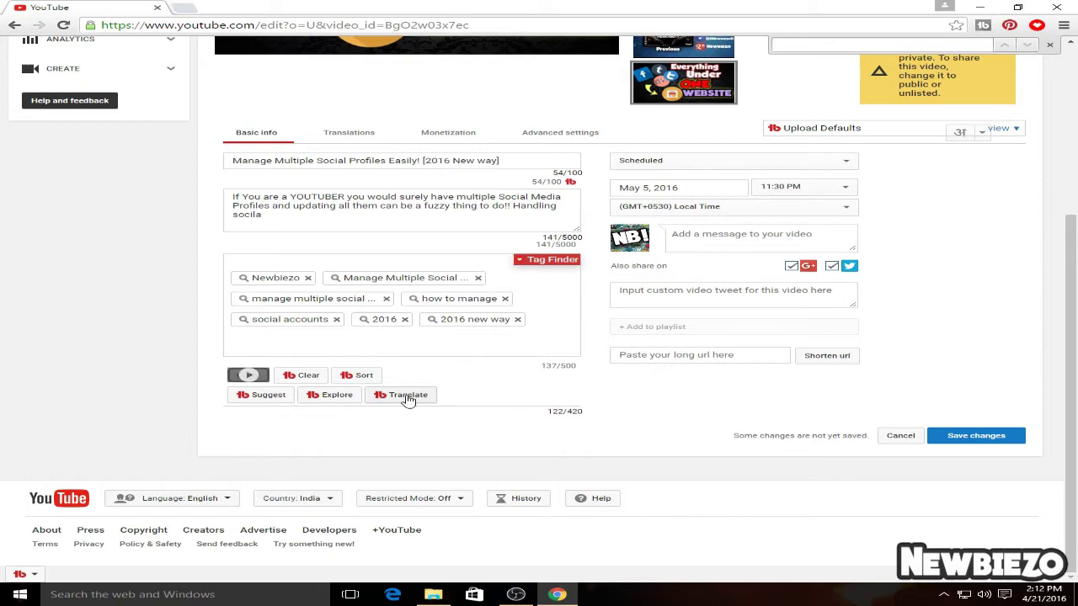
click(1049, 43)
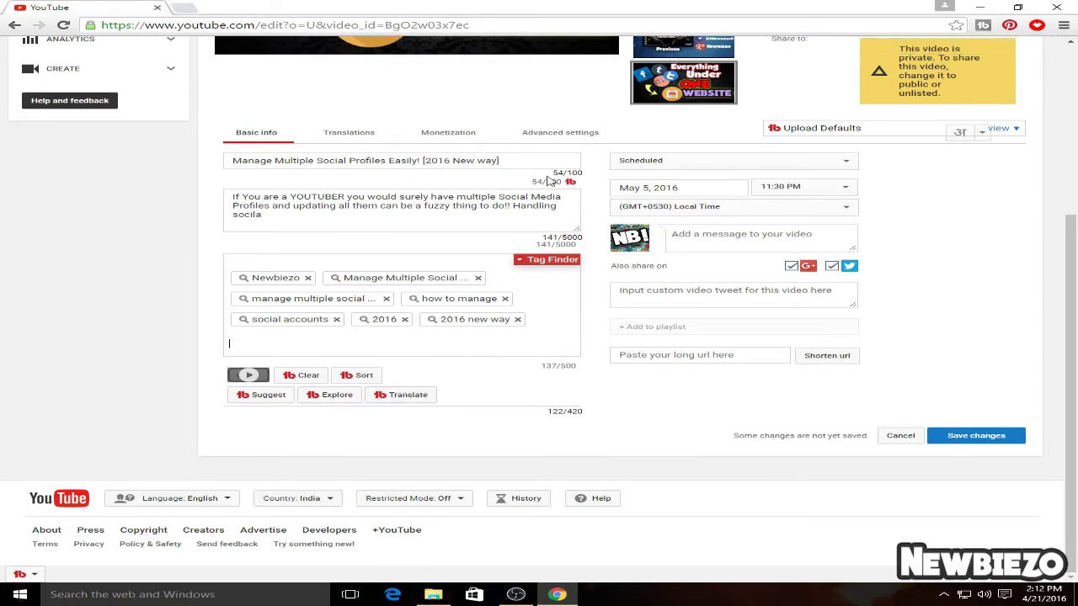
click(323, 401)
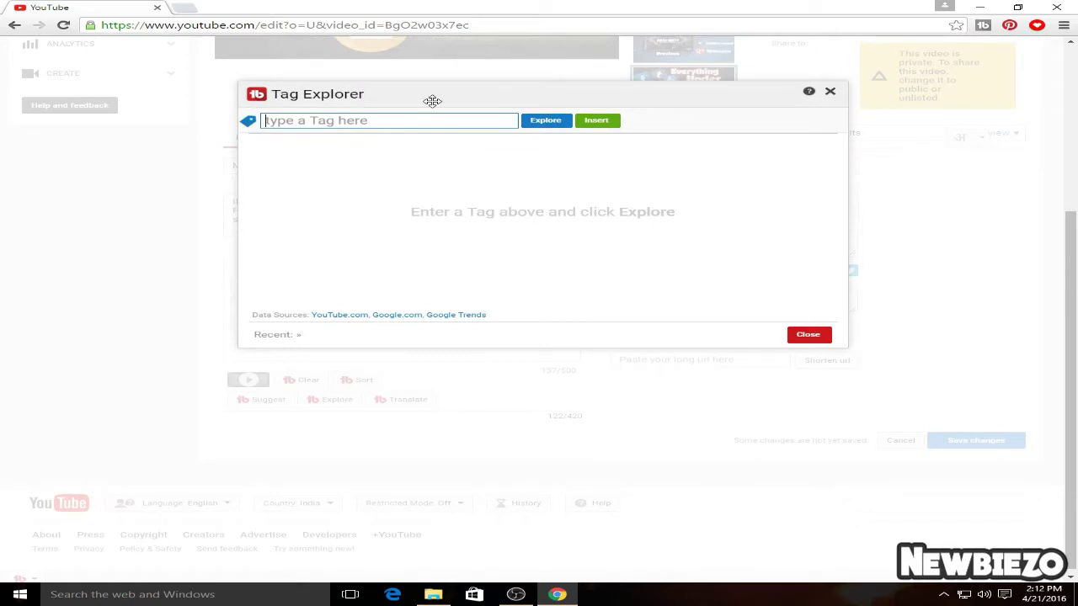
Look up tag data for 'Managing social Accounts' in Tag Explorer.
drag(431, 100, 445, 137)
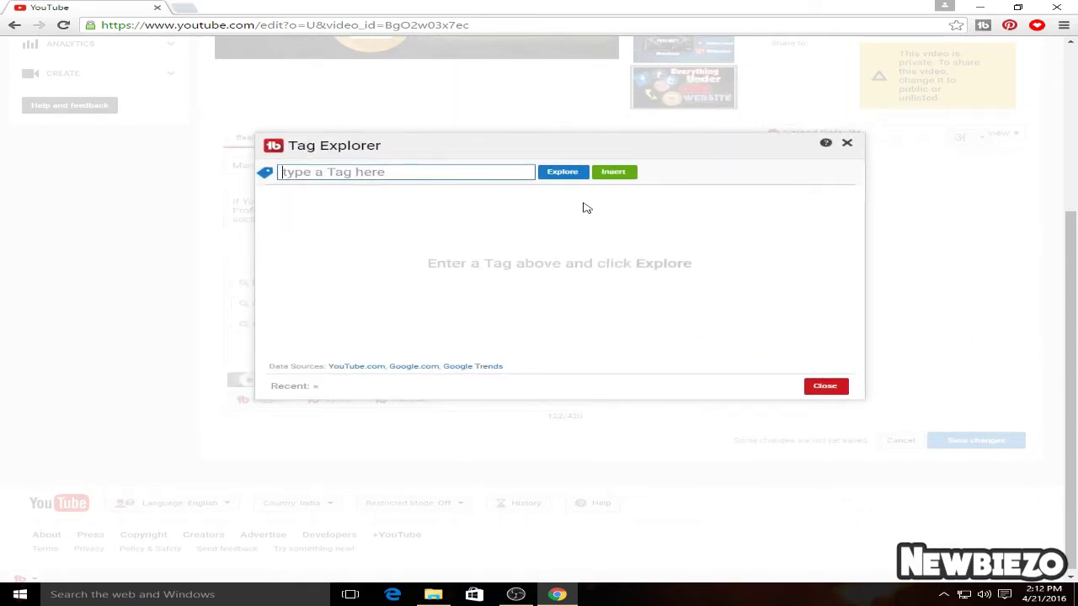
text(Man)
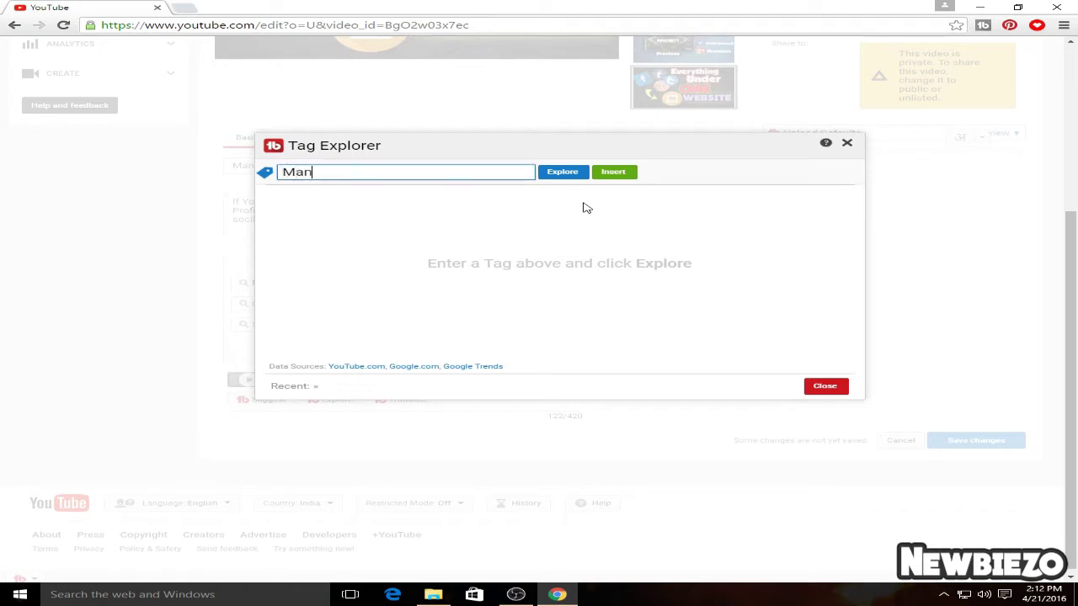
text(agi)
key(BackSpace)
text(ccounts)
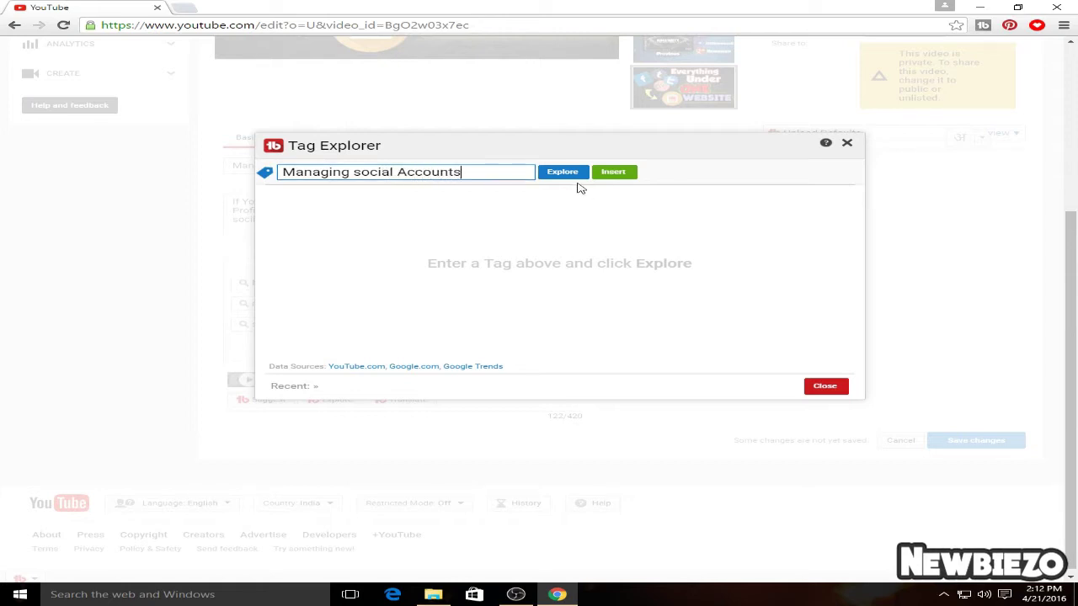
click(569, 174)
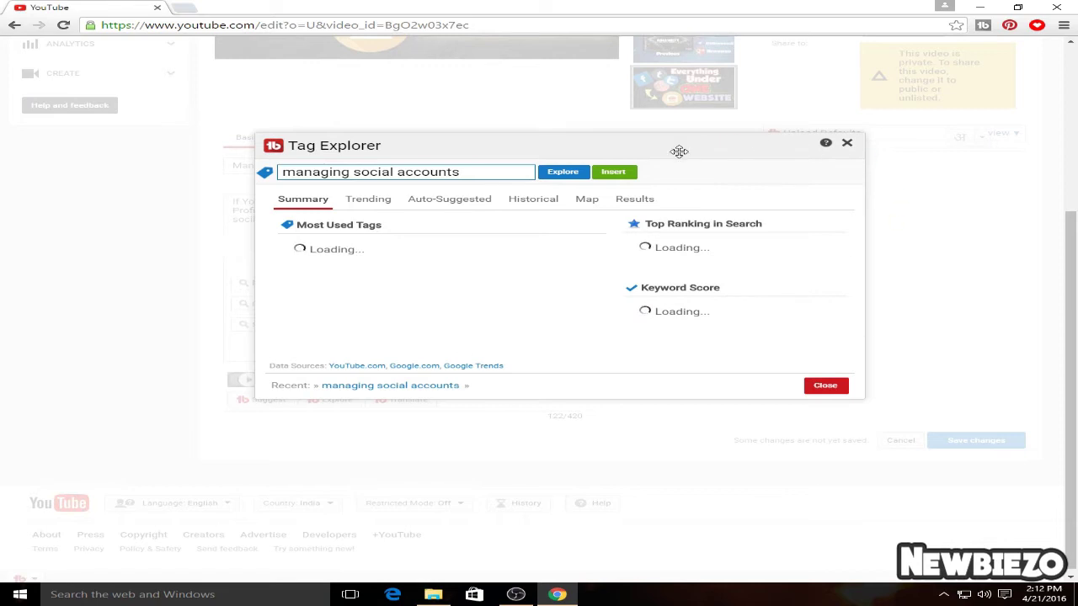
drag(679, 151, 669, 112)
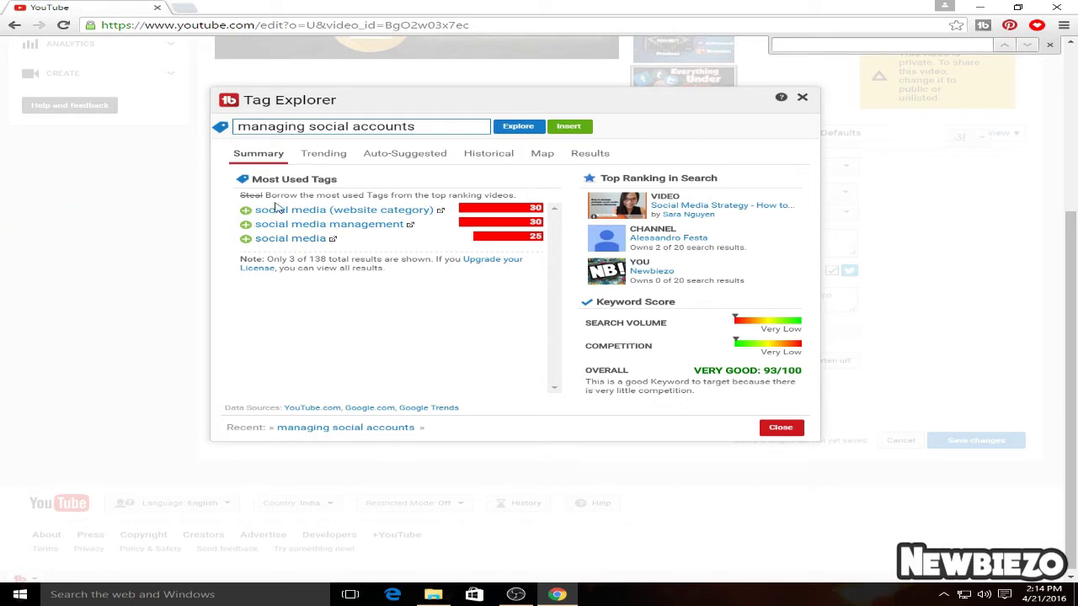
Add social media, social media (website category) and social media management tags, then close Explorer.
click(245, 239)
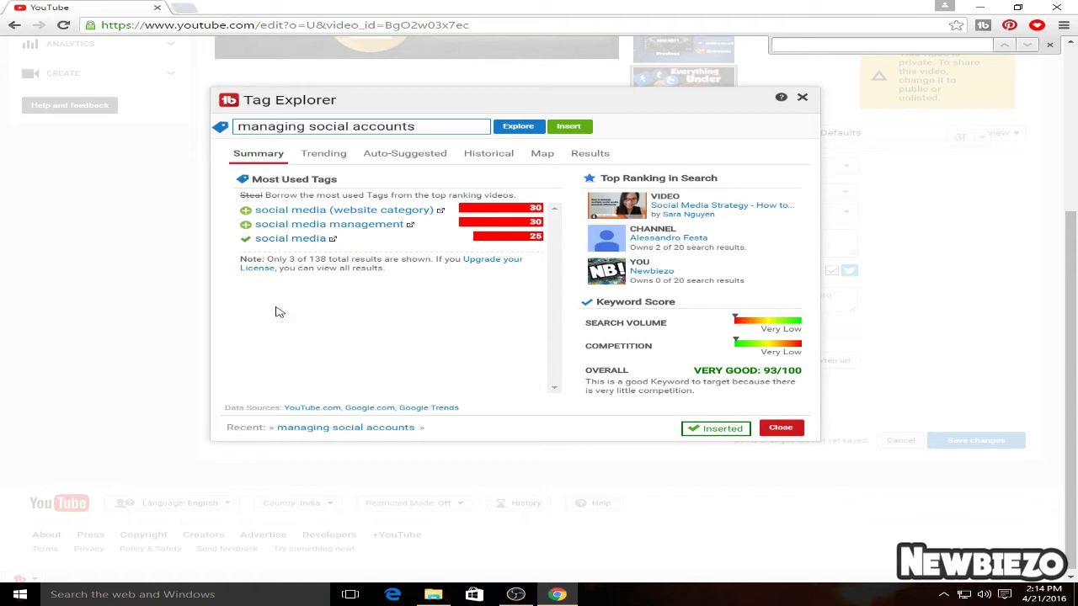
click(245, 210)
click(245, 224)
click(780, 430)
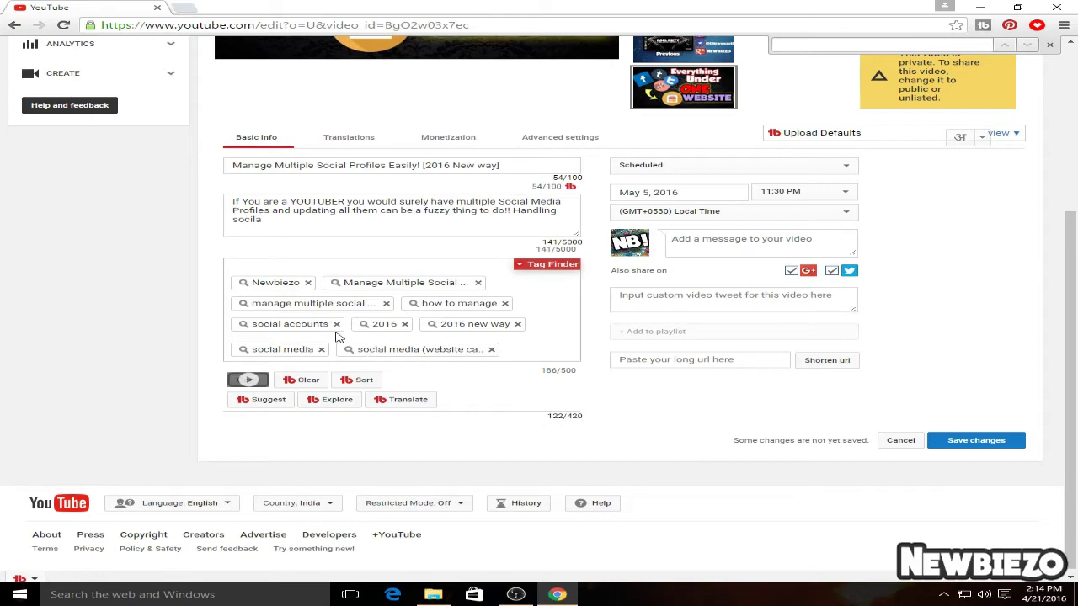
Copy 'Manage Multiple Social Profiles Easily!' from the title into the other tab's search box.
scroll(535, 352, up, 3)
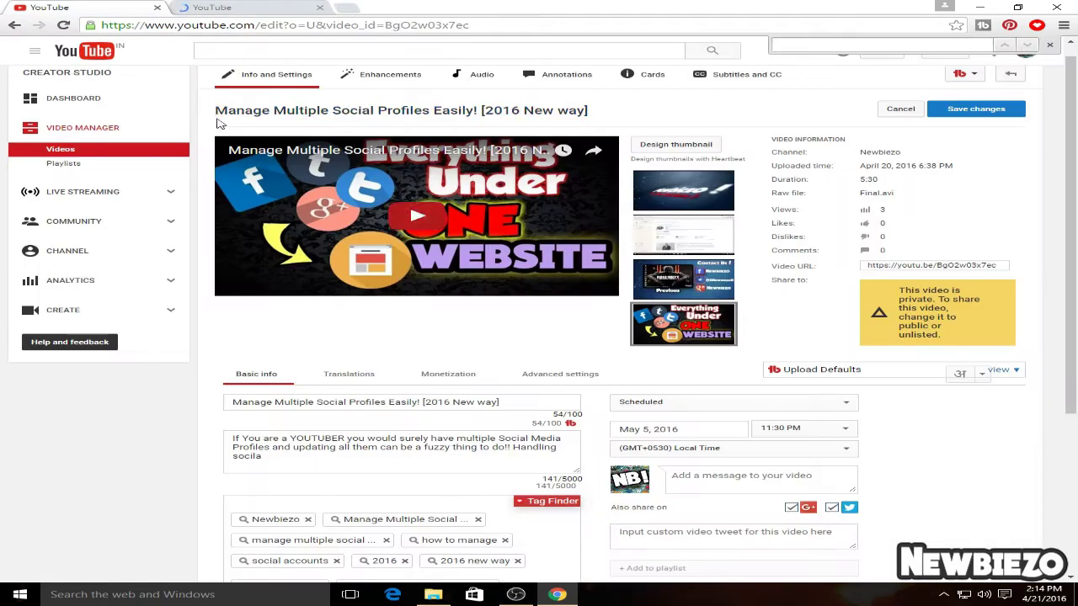
triple_click(376, 402)
click(420, 402)
drag(420, 402, 235, 393)
key(ctrl+c)
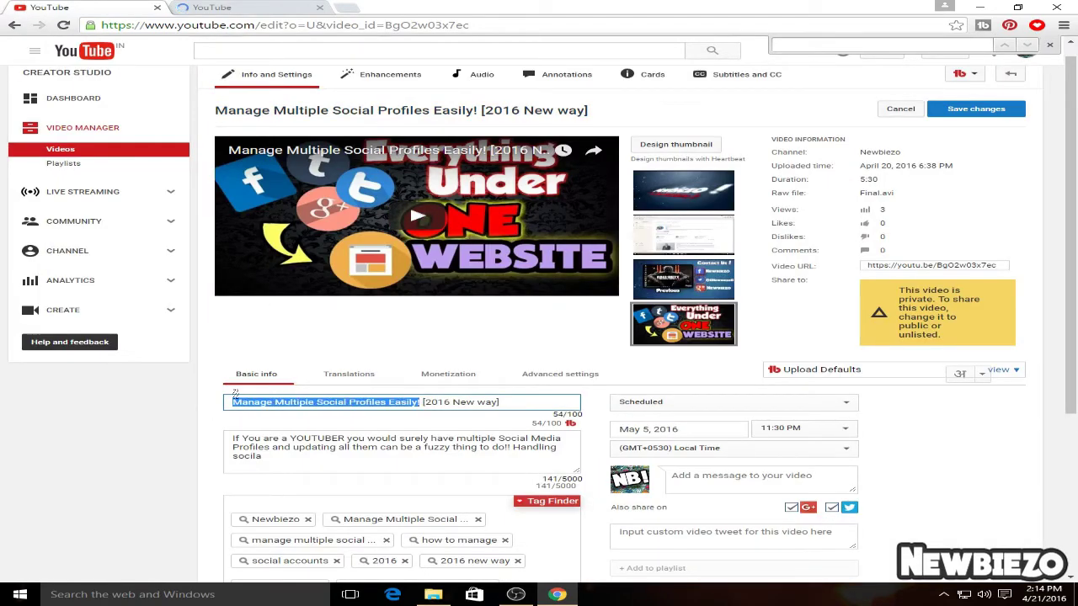
key(ctrl+Tab)
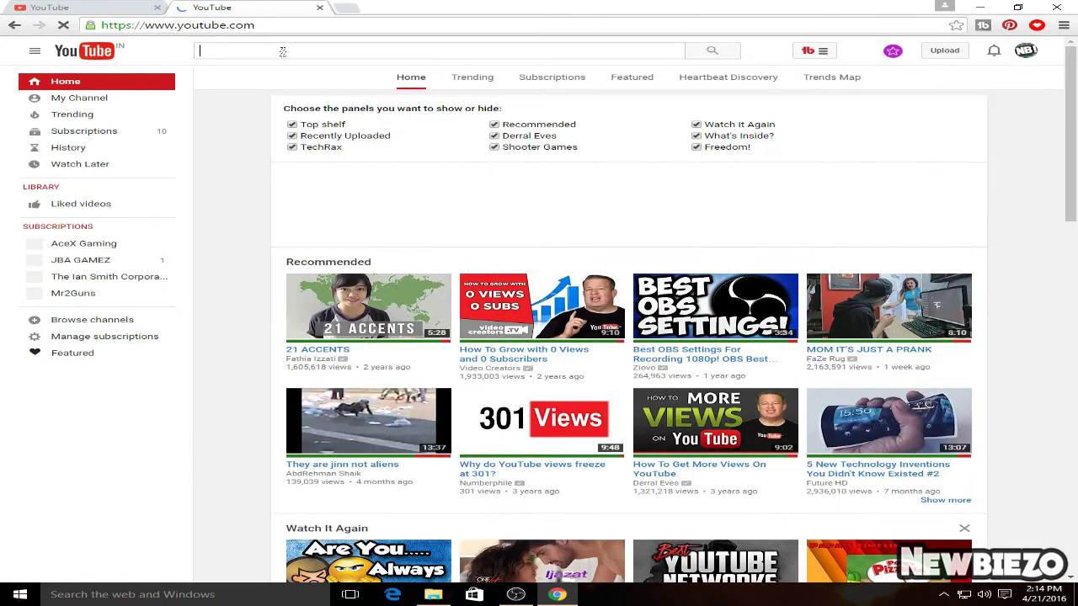
key(ctrl+v)
Search the title phrase and show the HootSuite: Manage Multiple Social Media Profiles video's tags.
click(684, 51)
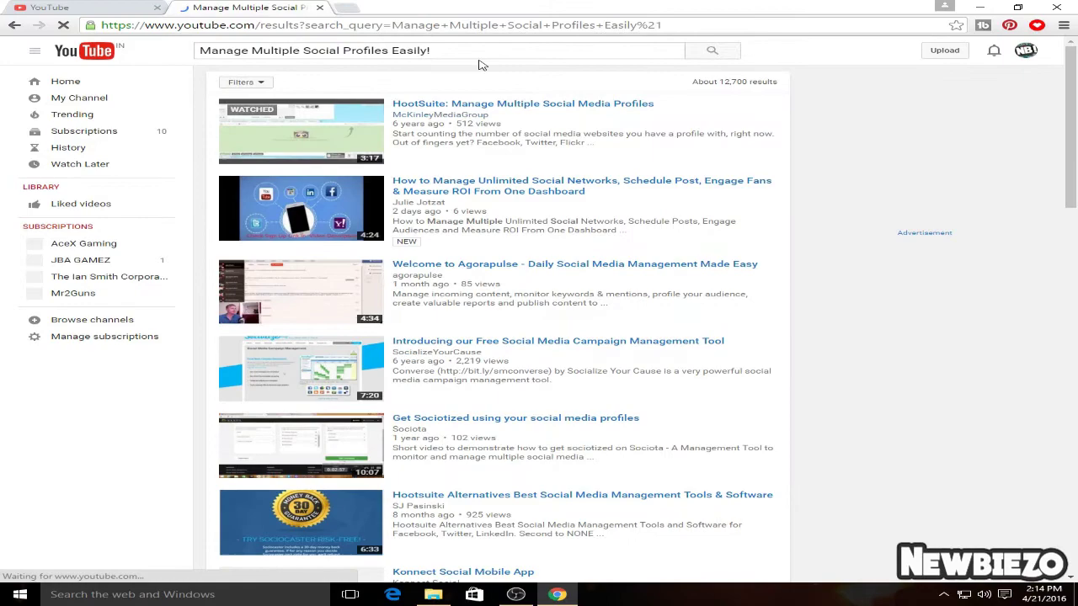
scroll(421, 168, down, 4)
scroll(438, 158, down, 2)
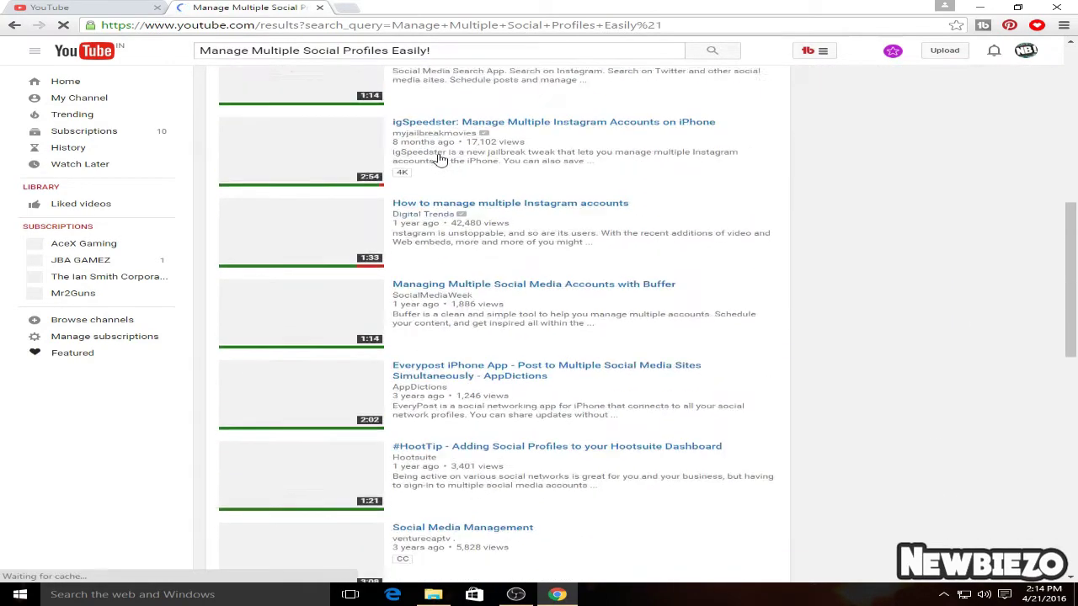
scroll(435, 373, up, 1)
scroll(438, 376, up, 4)
scroll(441, 378, up, 3)
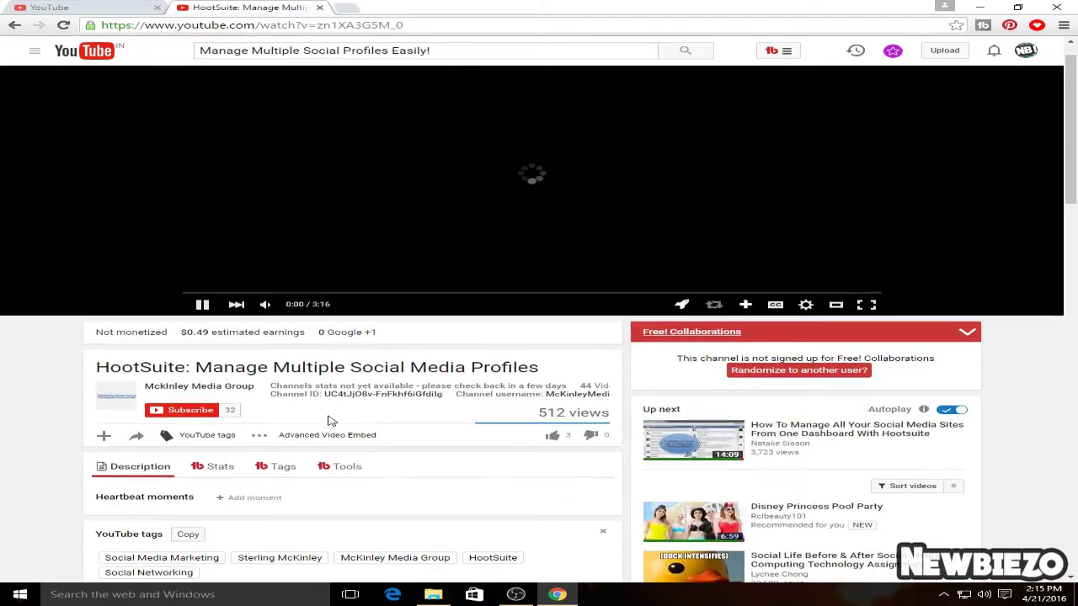
scroll(241, 347, down, 2)
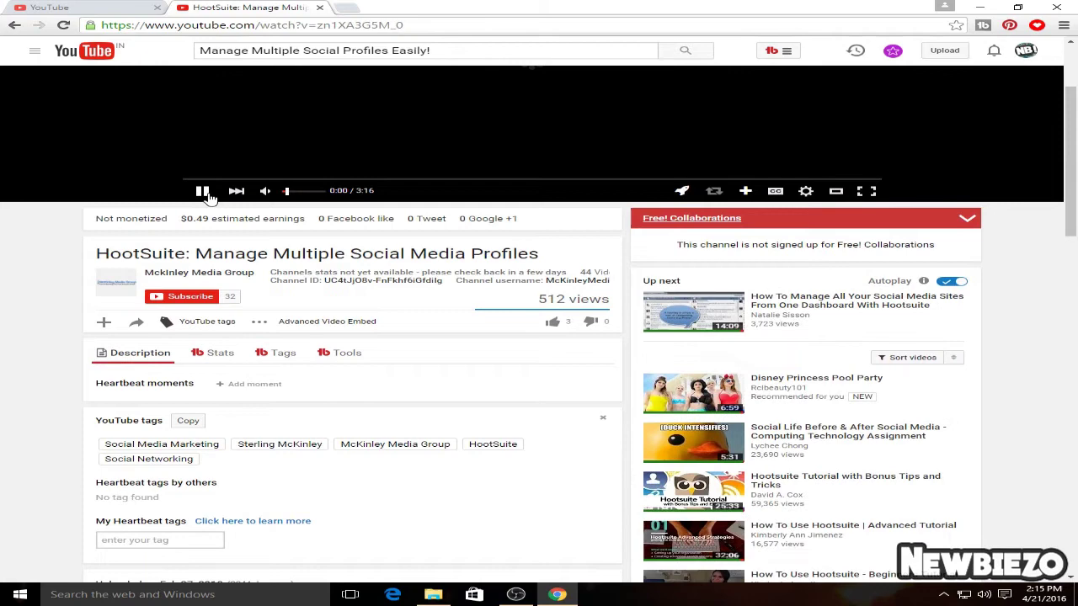
scroll(350, 399, down, 2)
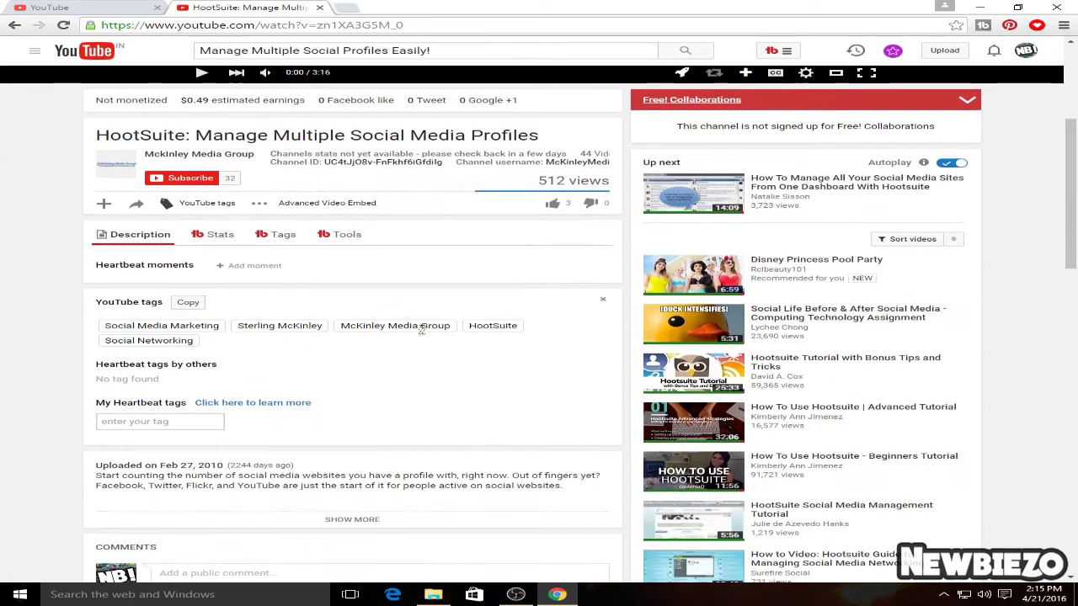
click(274, 239)
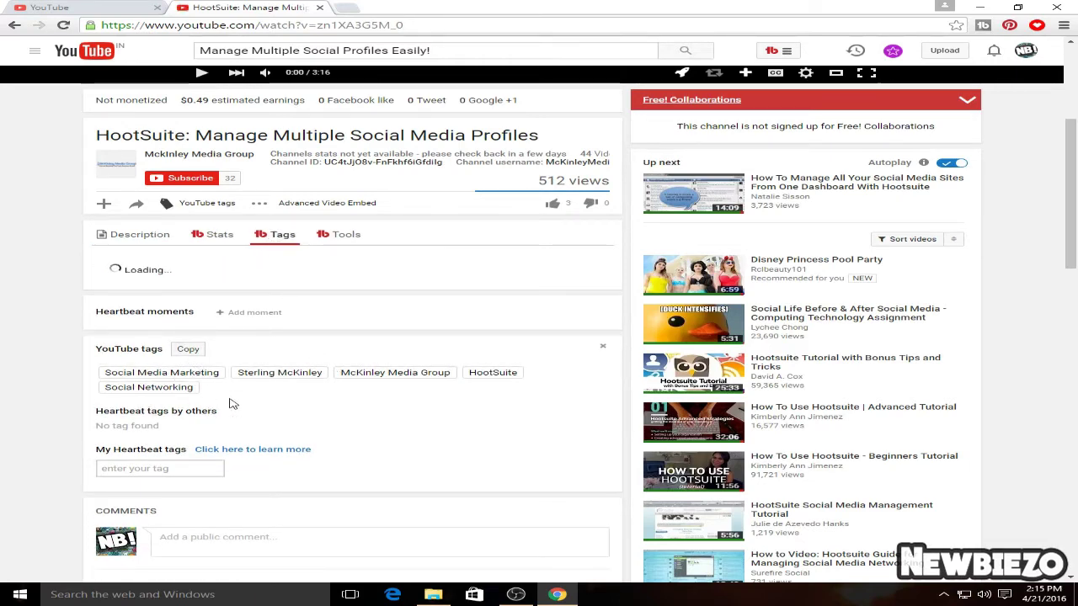
scroll(196, 382, down, 2)
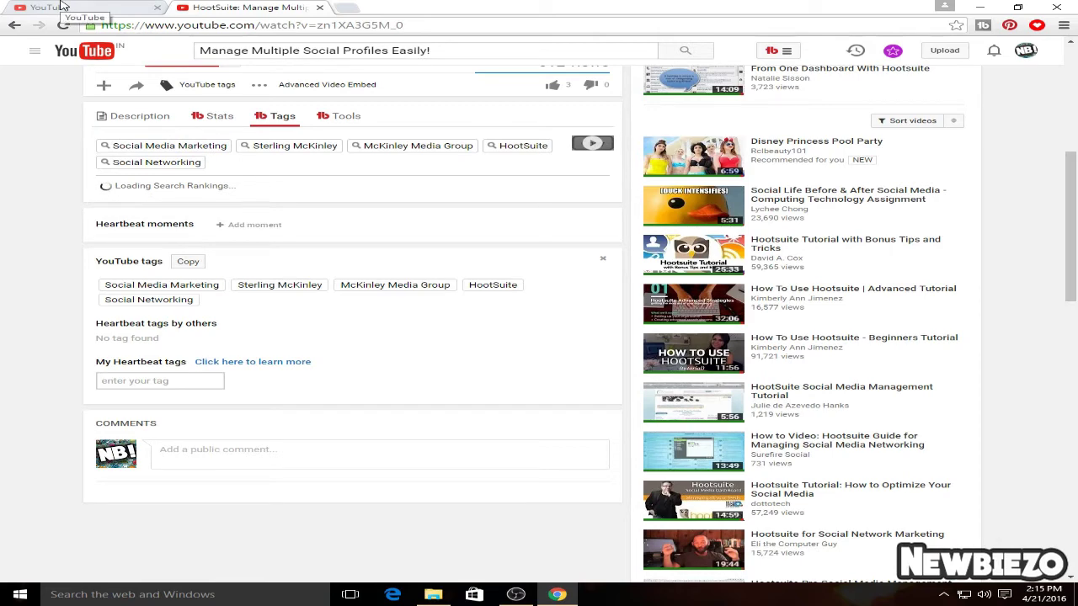
Add 'social media marketing' and 'social networking' tags, rechecking the HootSuite video's tags meanwhile.
click(63, 7)
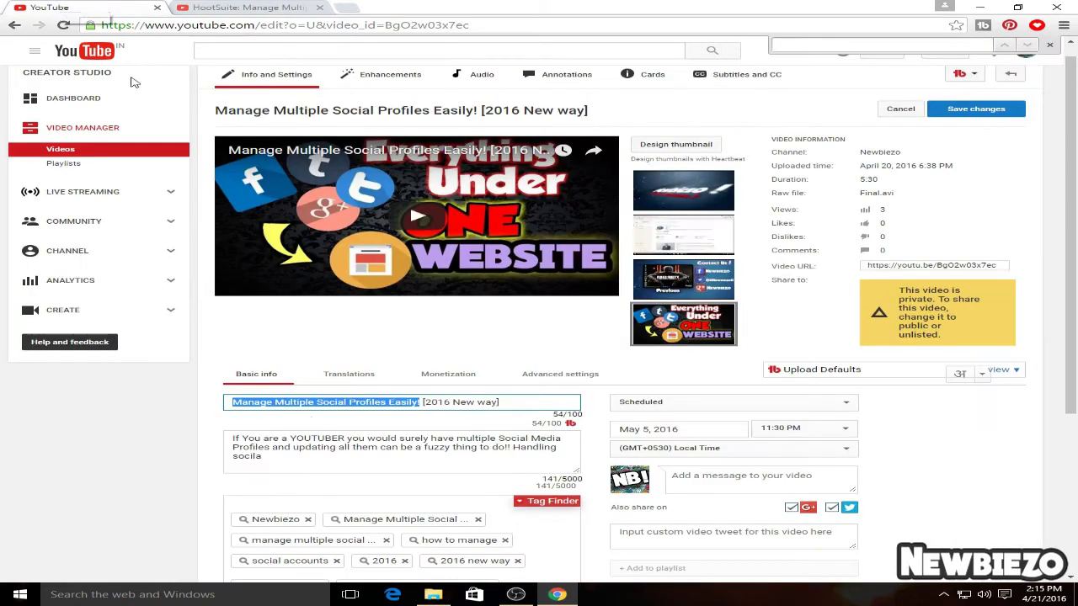
scroll(555, 352, down, 3)
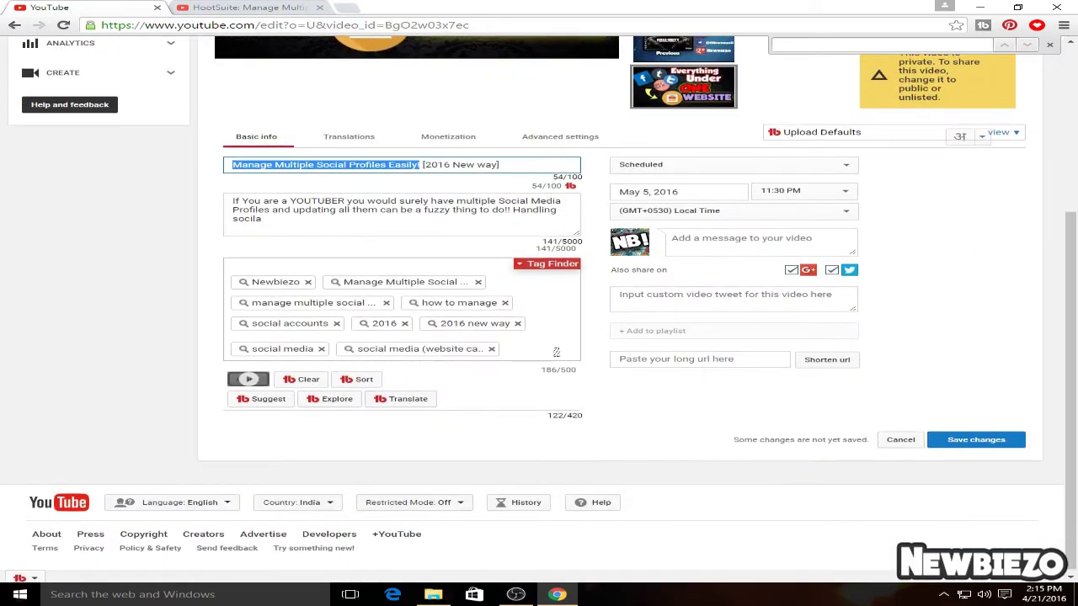
click(535, 355)
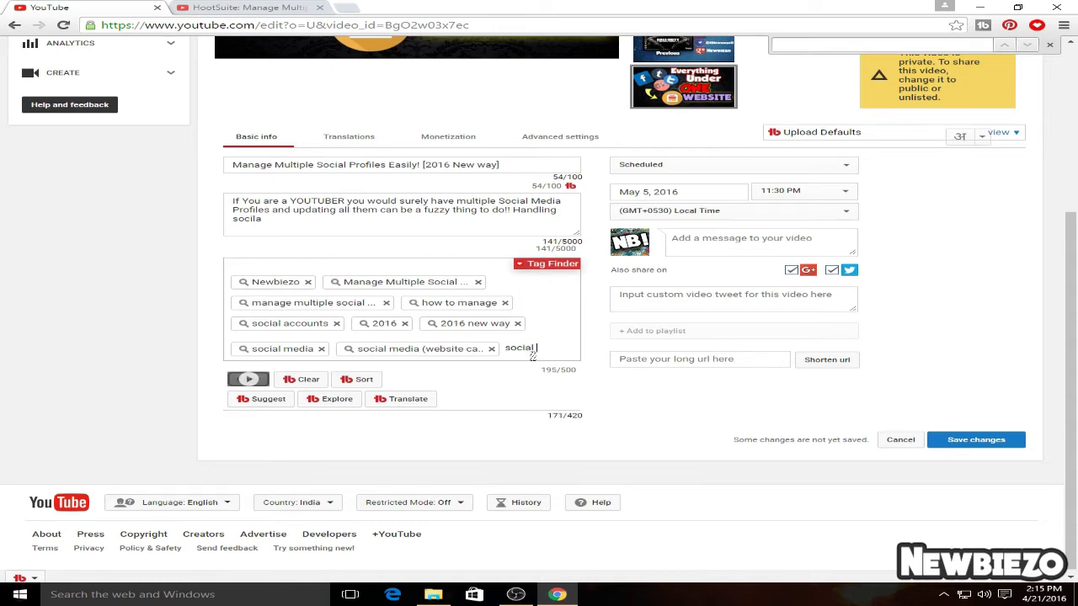
text(media marketin)
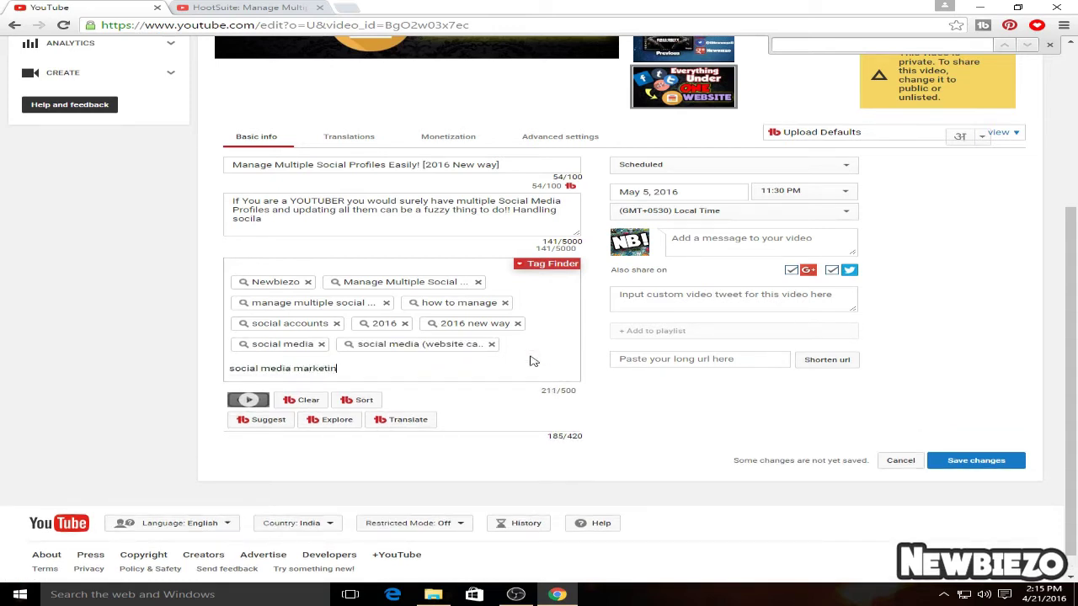
click(210, 7)
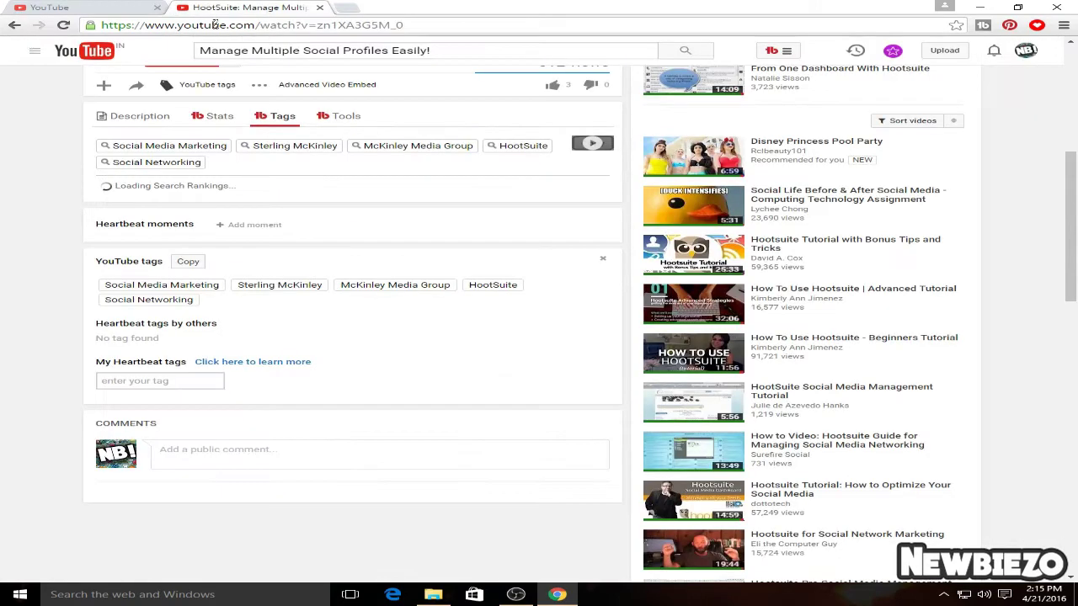
click(50, 8)
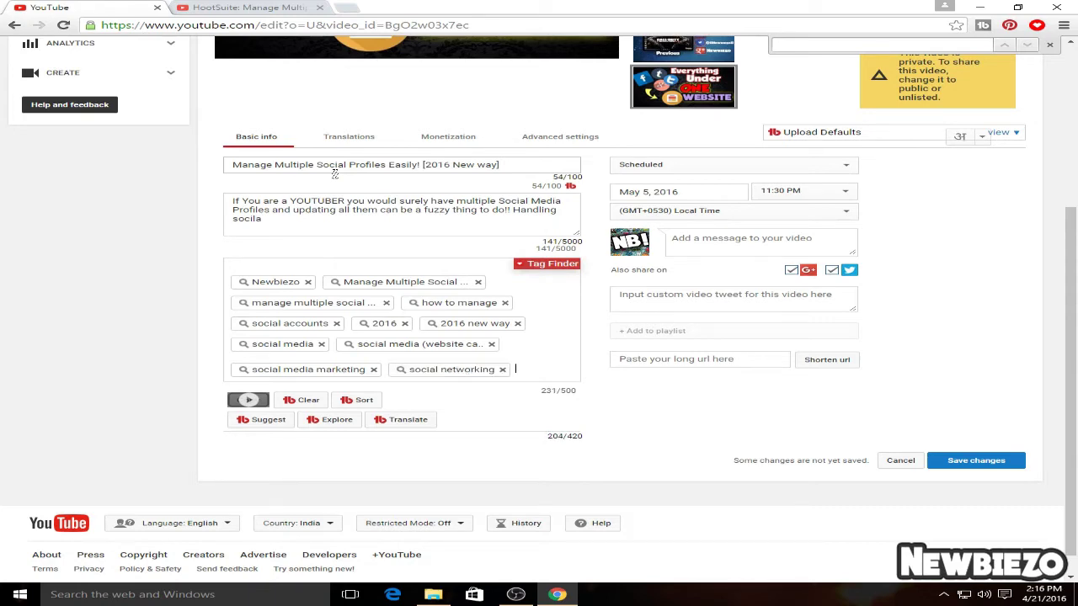
click(249, 8)
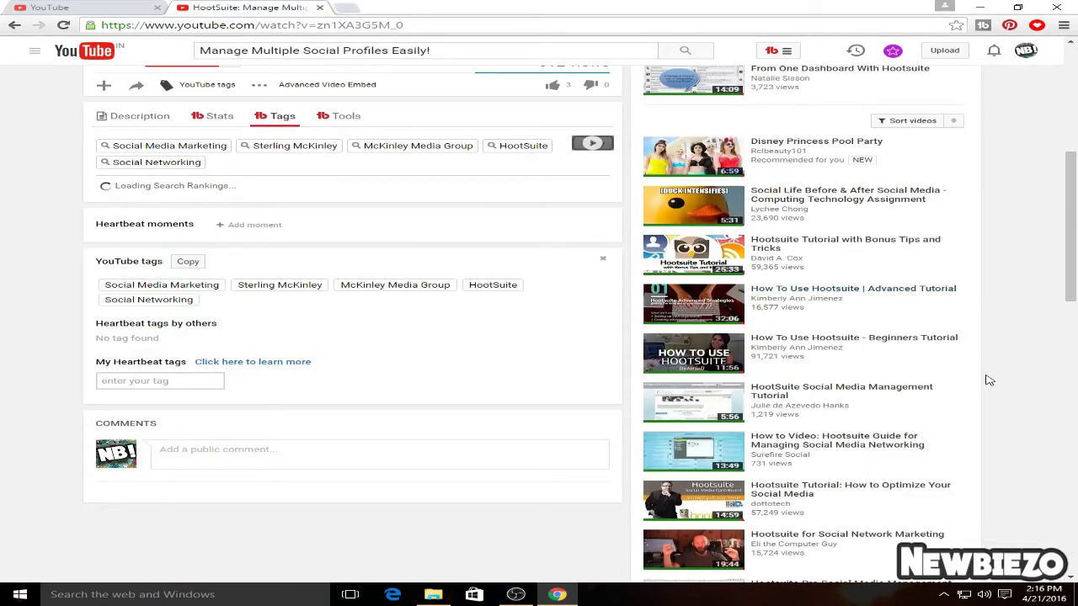
Open Natalie Sisson's Hootsuite dashboard video from Up next and show its TubeBuddy tags.
scroll(834, 457, up, 4)
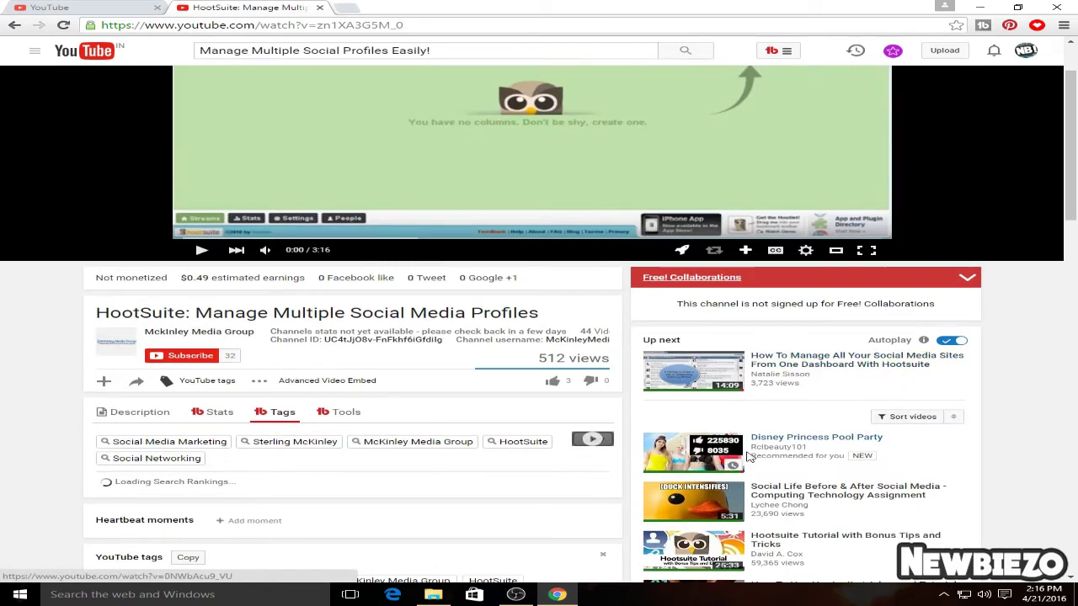
mouse_move(834, 369)
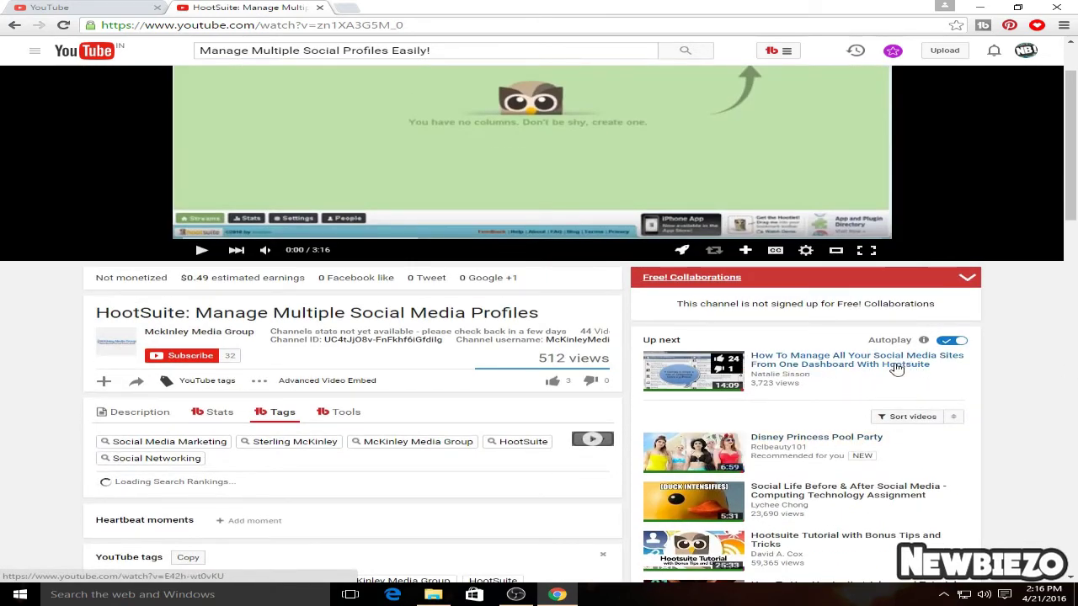
click(832, 364)
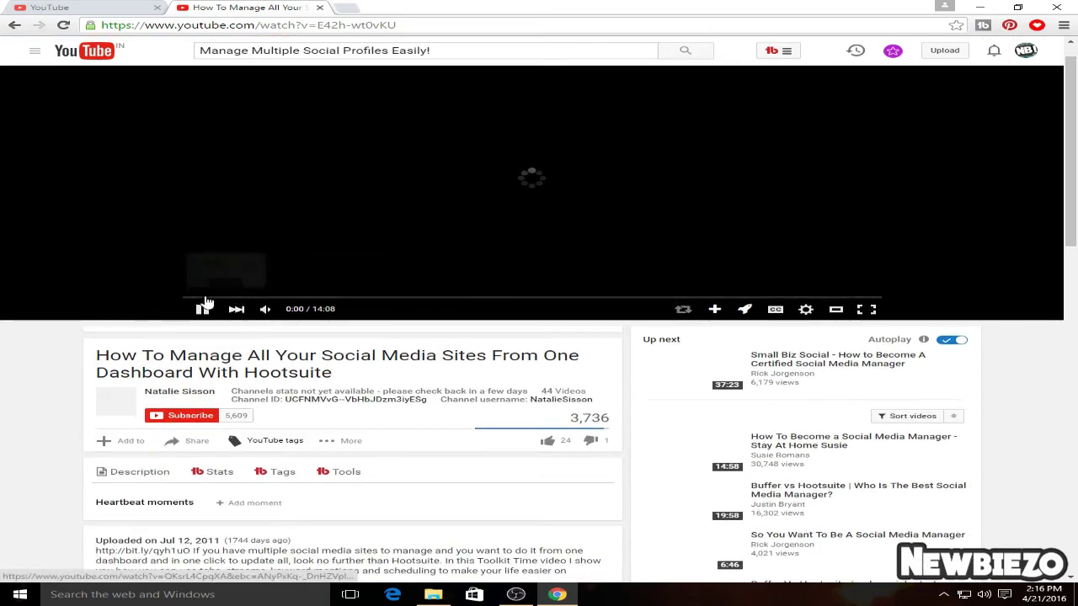
scroll(210, 320, down, 2)
click(276, 299)
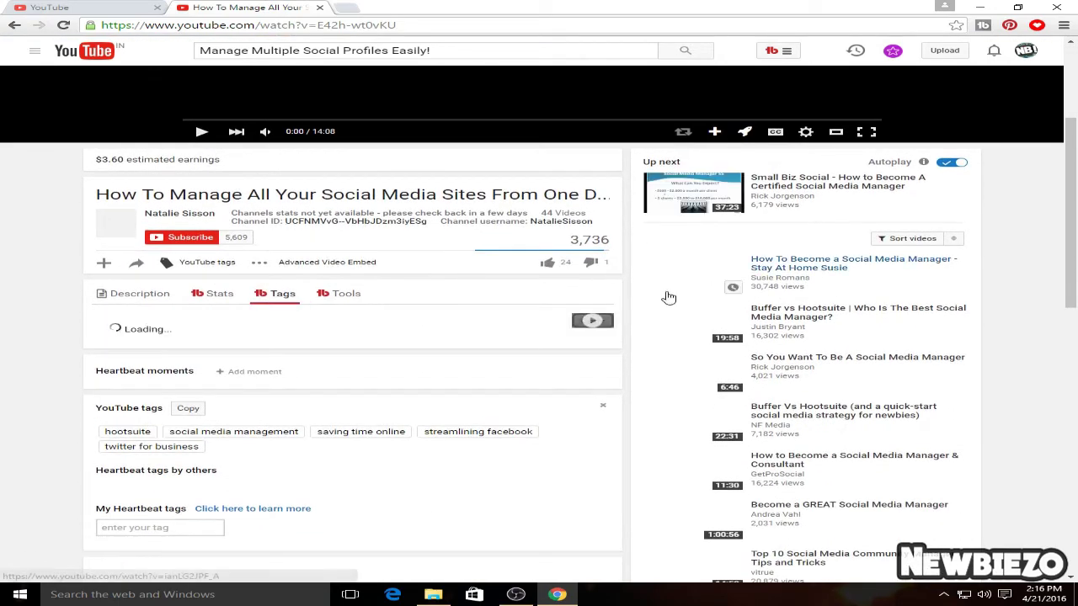
scroll(253, 353, down, 1)
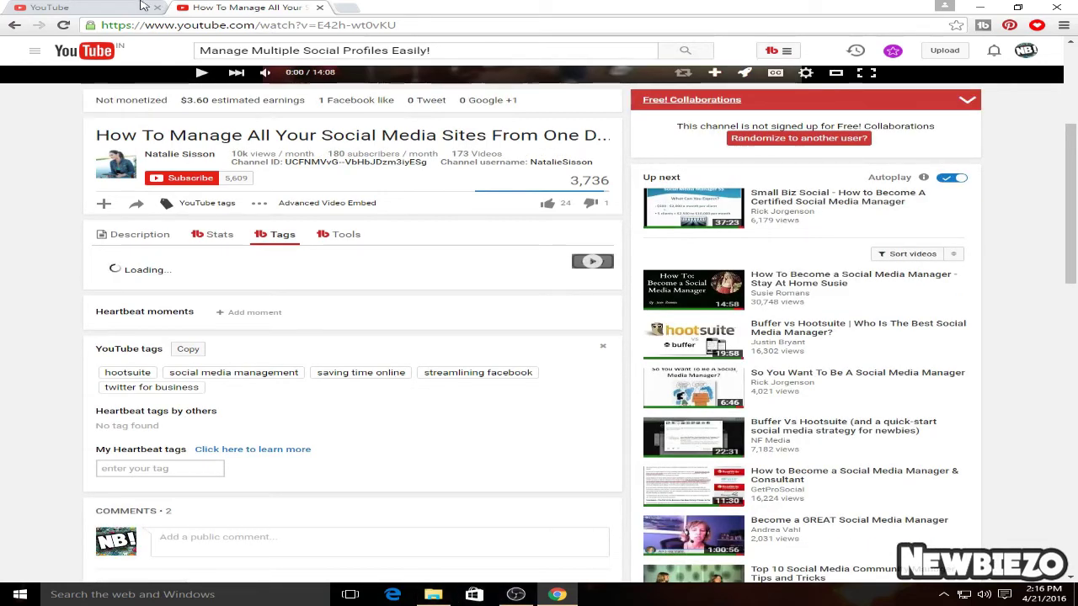
Add the tags 'saving time online' and 'streamlining facebook' to the video, then return to the Hootsuite watch page.
click(126, 8)
text(savi)
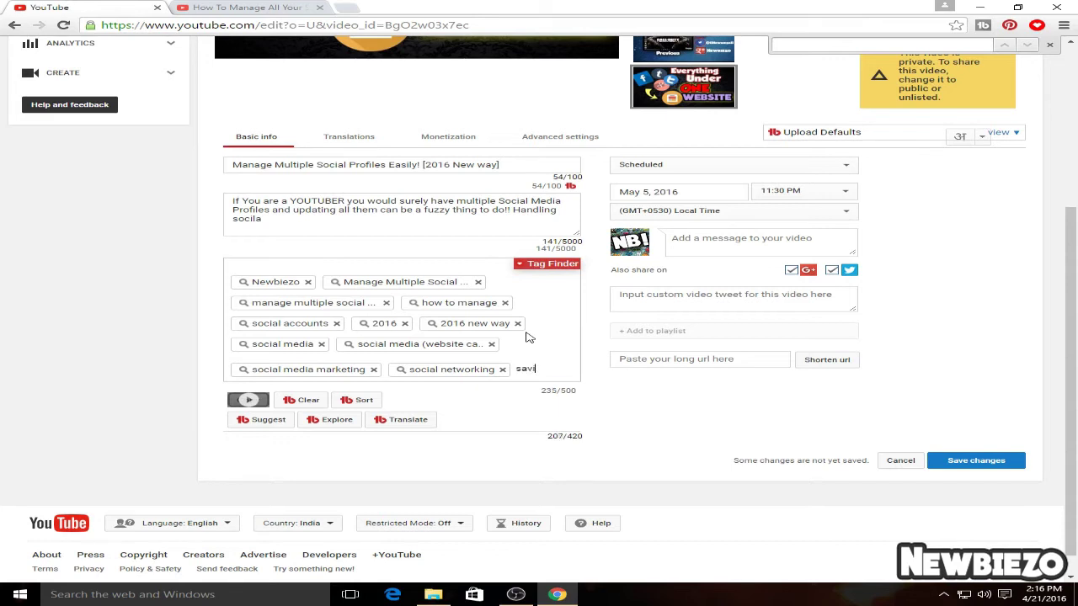
text(ng time online)
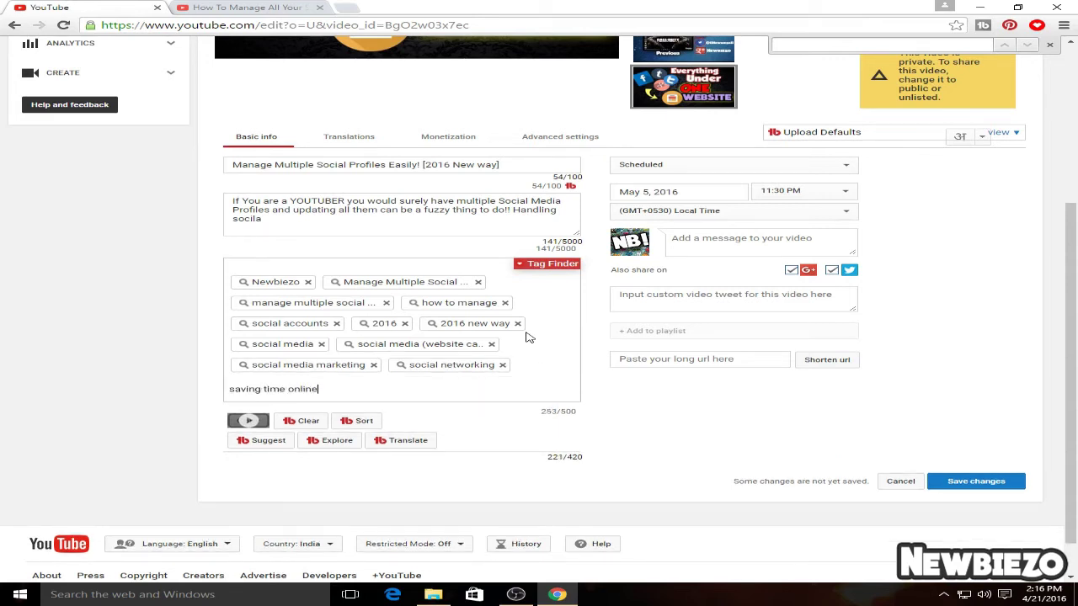
key(Return)
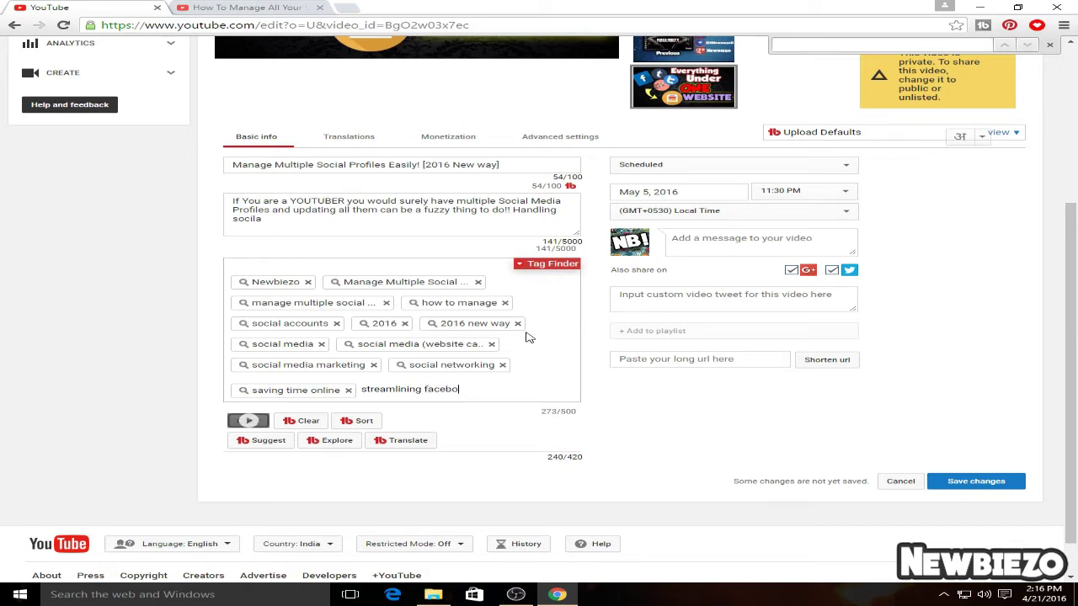
key(Return)
click(245, 7)
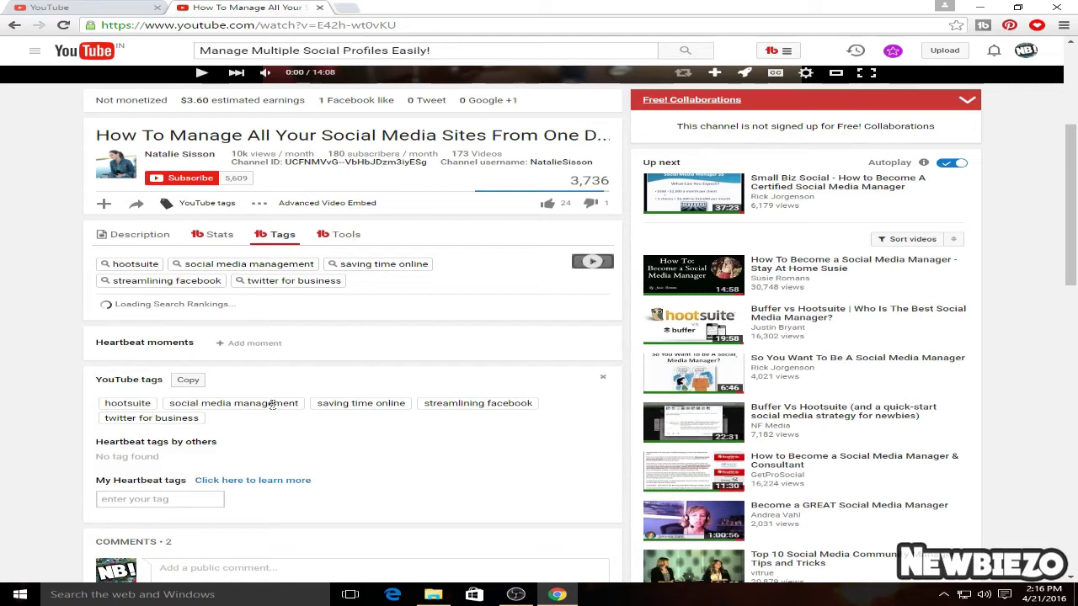
scroll(288, 405, down, 3)
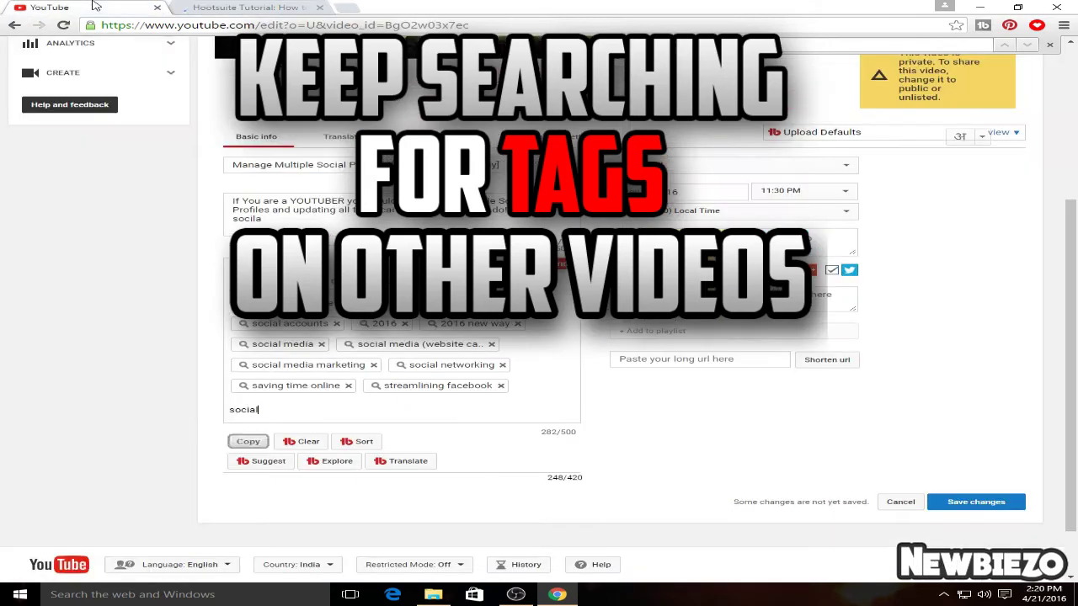
Add the tags 'social media dashboard' and 'tutorial' to your video.
key(ctrl+Tab)
text(media f)
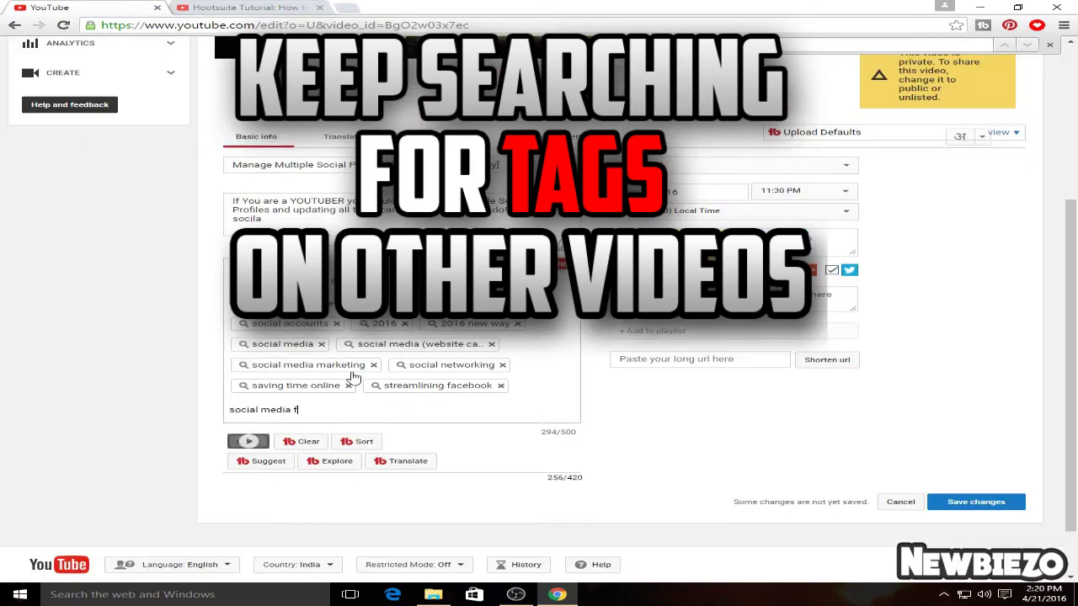
key(Return)
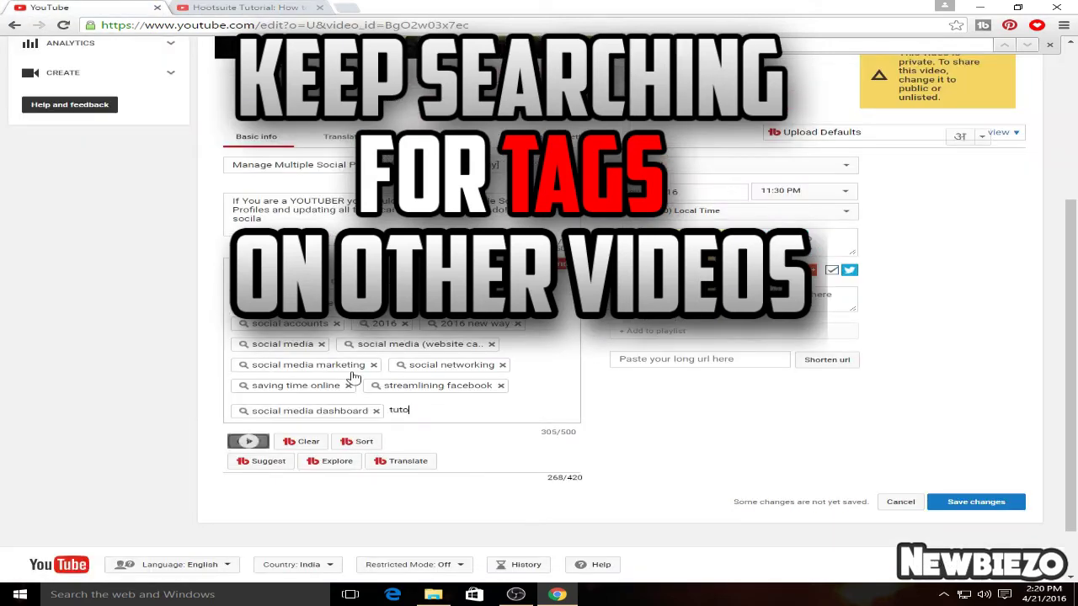
text(rial)
key(Return)
Open the How To Become a Social Media Manager competitor video and add the 'social media manager' tag.
key(ctrl+Tab)
scroll(830, 343, down, 5)
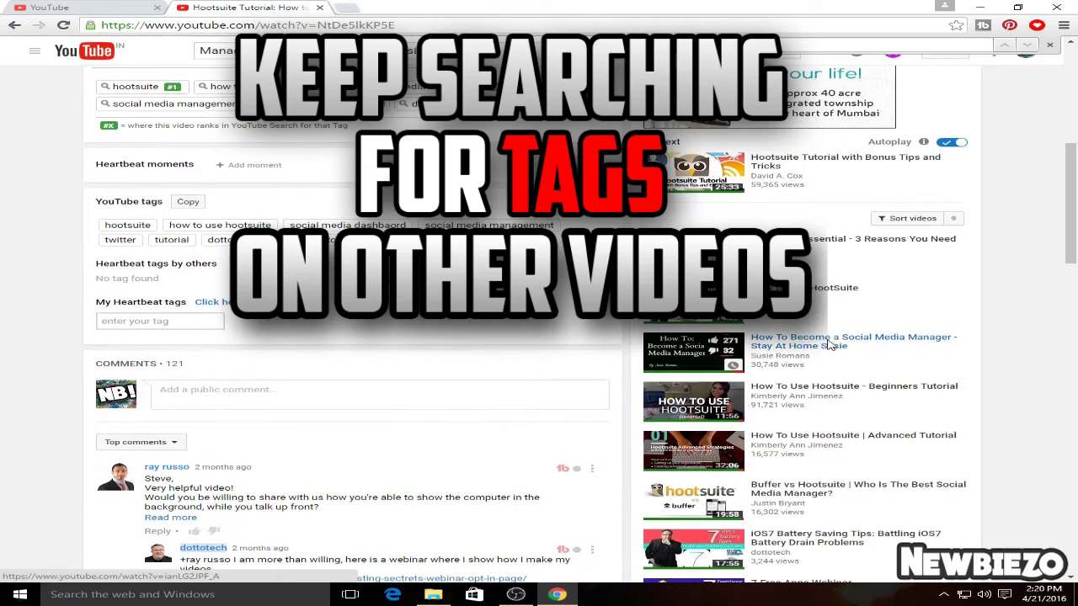
click(829, 344)
key(ctrl+Tab)
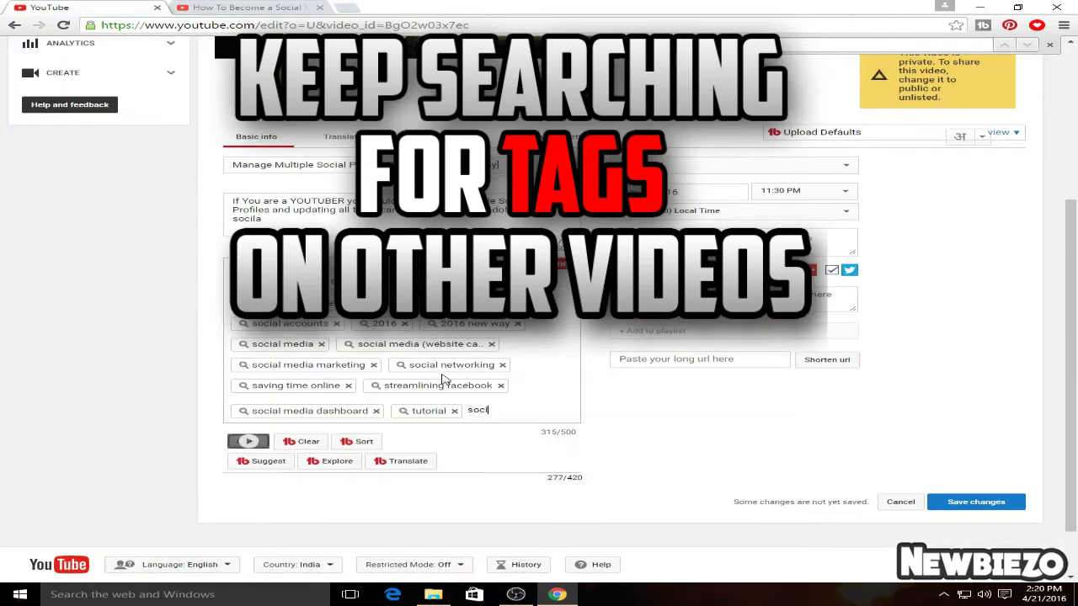
text(al media manager)
key(Return)
Add the tags 'how to be social media manager' and 'social media expert' after checking competitor tags.
key(ctrl+Tab)
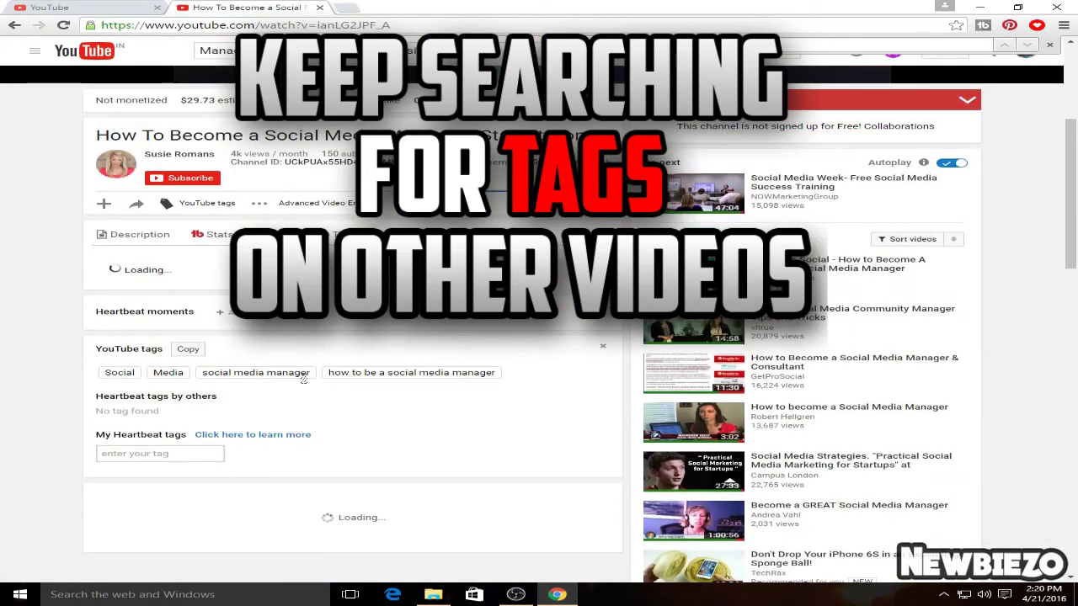
key(ctrl+Tab)
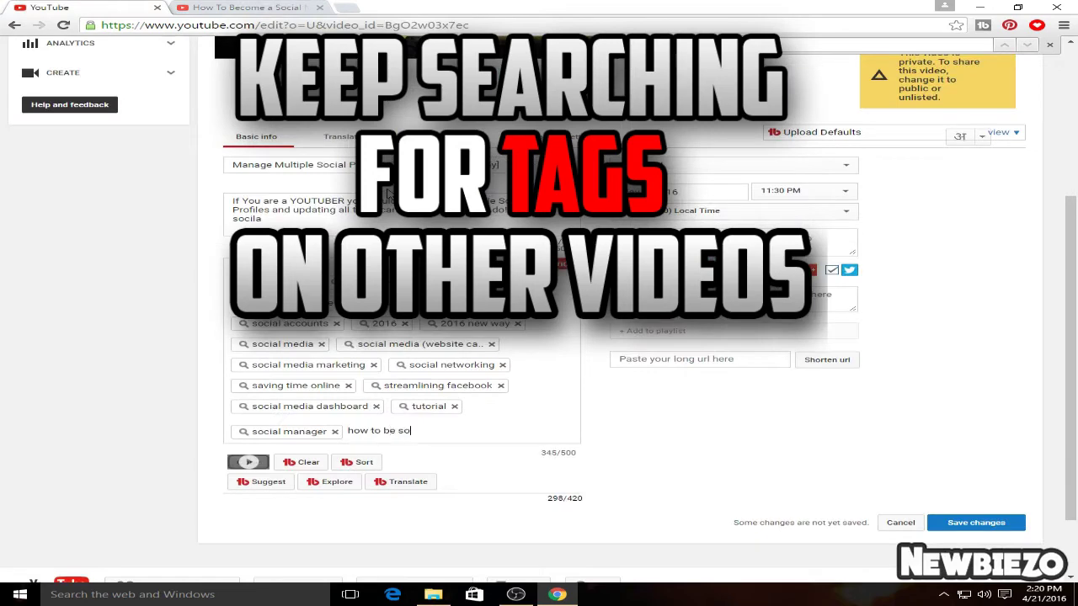
text(media manager)
key(Return)
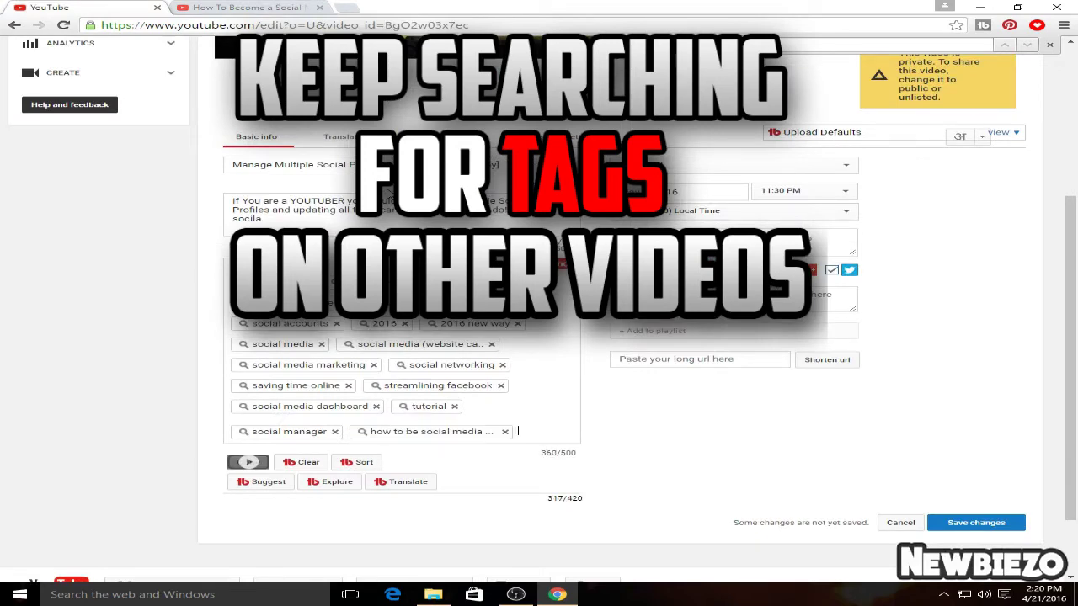
key(ctrl+Tab)
key(ctrl+Tab)
text(social)
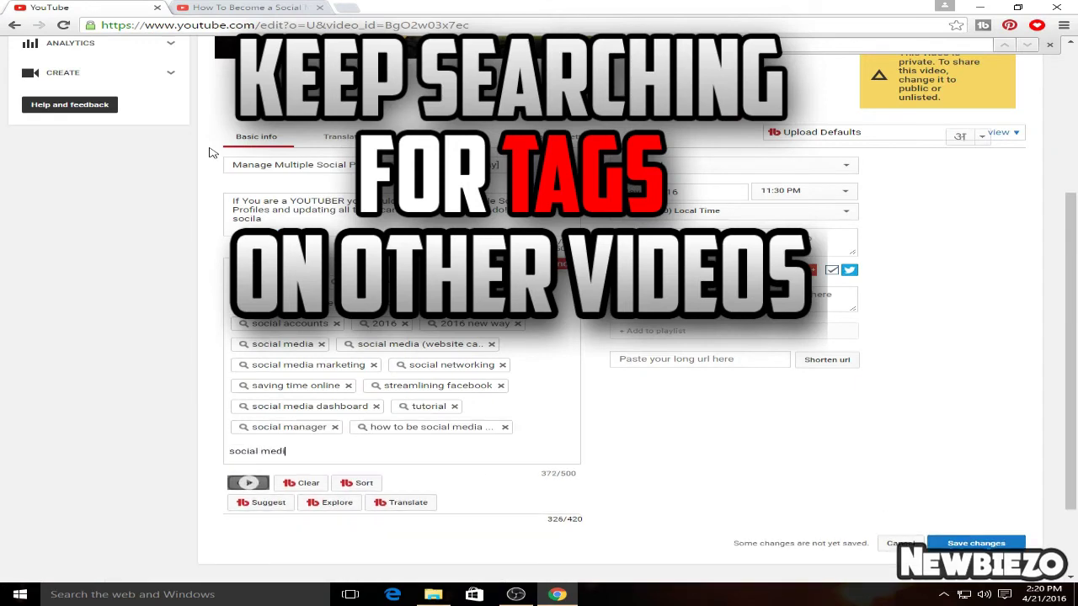
key(Return)
Open the Social Media Week training video to check its tags, then return to your tag editor.
key(ctrl+Tab)
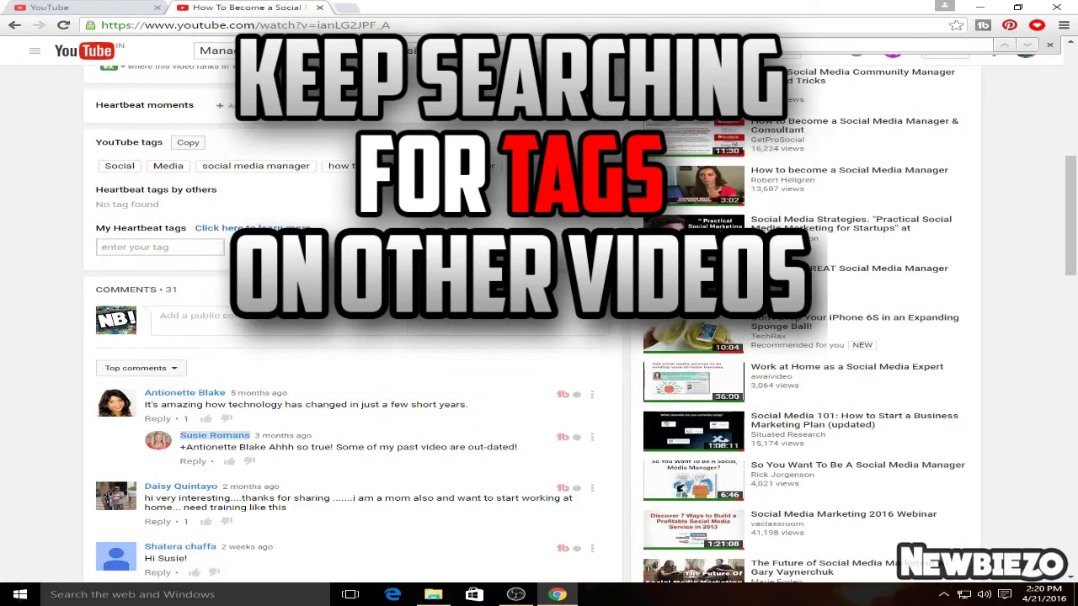
scroll(757, 353, up, 10)
click(810, 369)
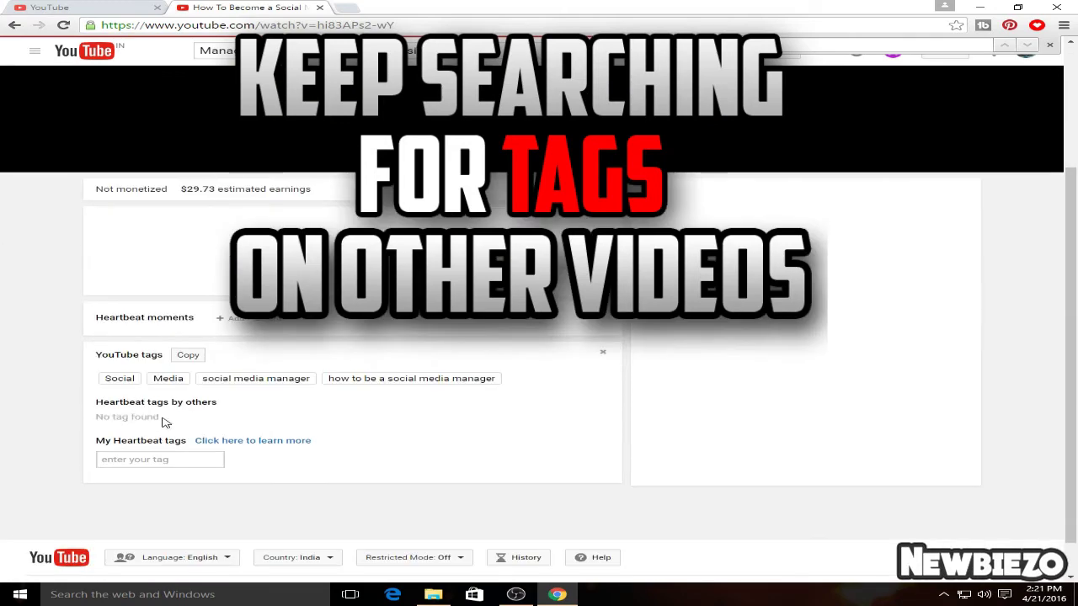
scroll(280, 475, down, 2)
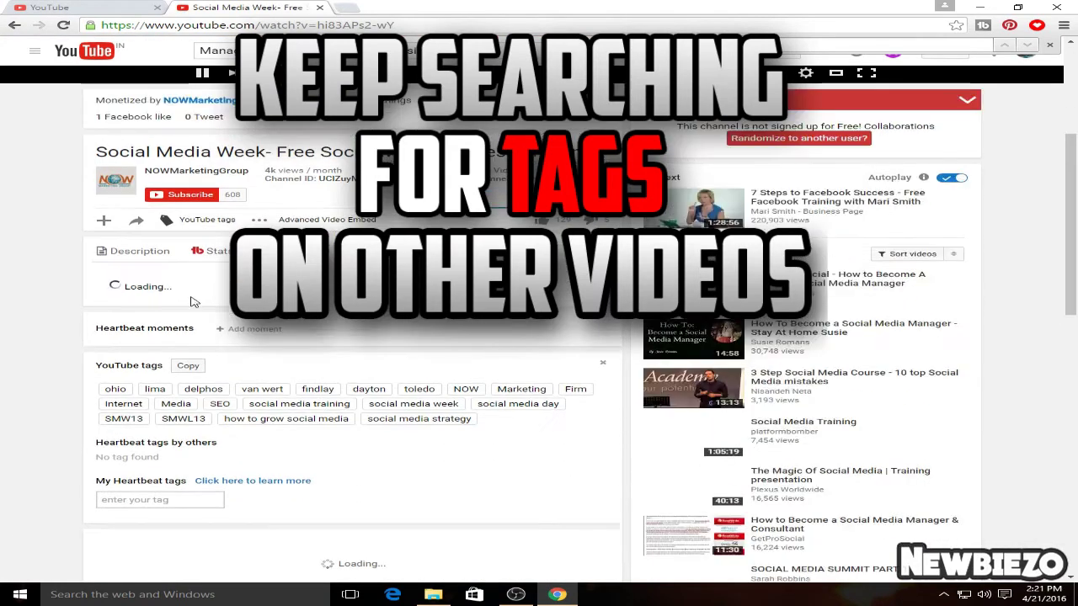
key(ctrl+Tab)
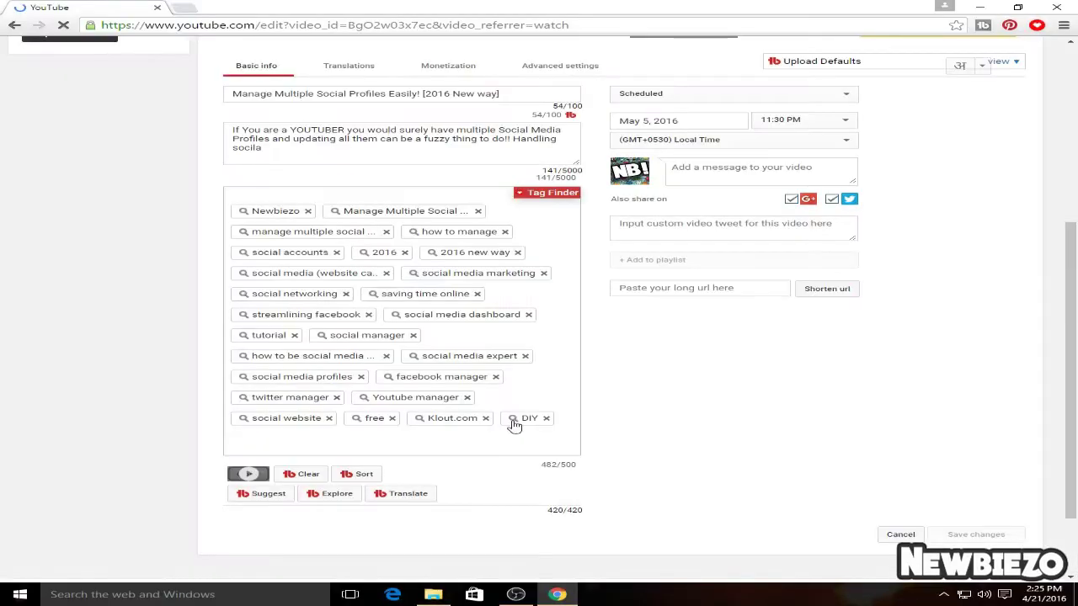
Scroll through the video's full 420/420 tag list to review it.
scroll(462, 380, up, 2)
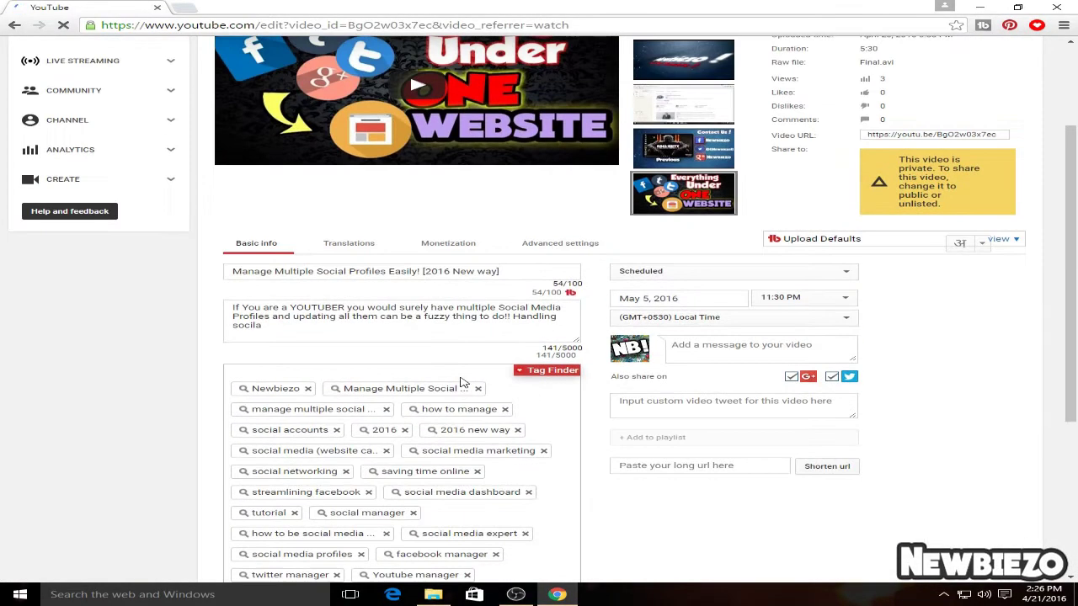
scroll(462, 380, down, 2)
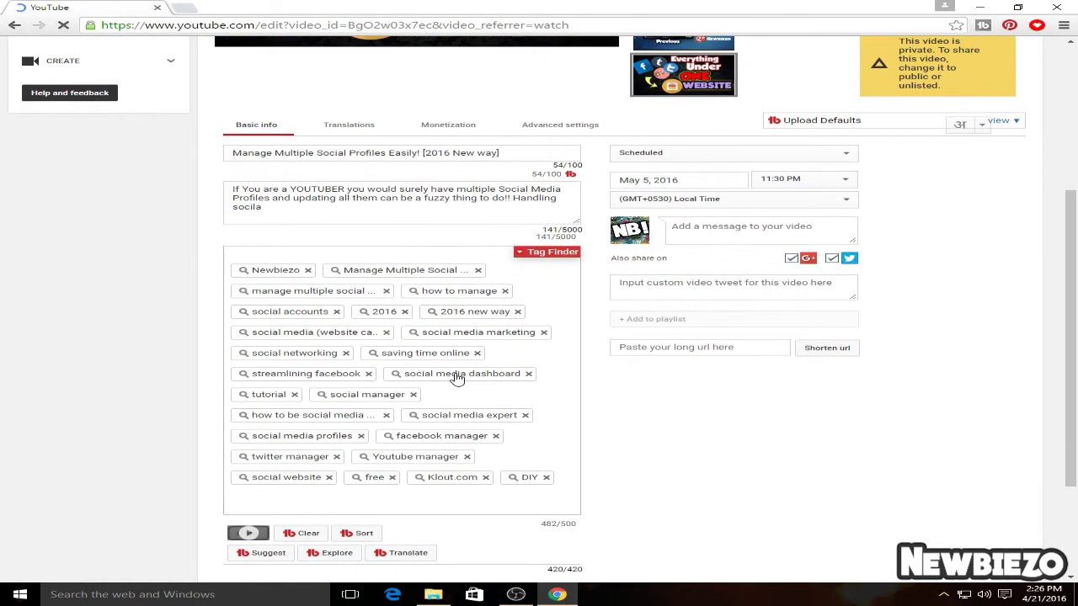
scroll(463, 370, up, 3)
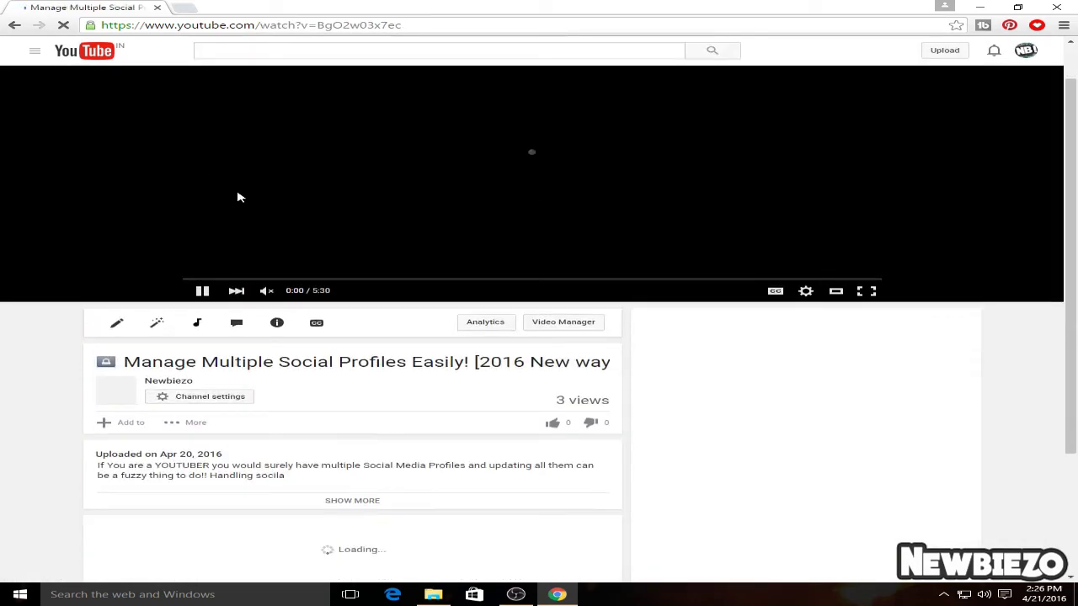
Pause playback and scroll down to the saved tags, Newbiezo through DIY, and the Heartbeat tags section.
click(203, 219)
scroll(278, 236, down, 2)
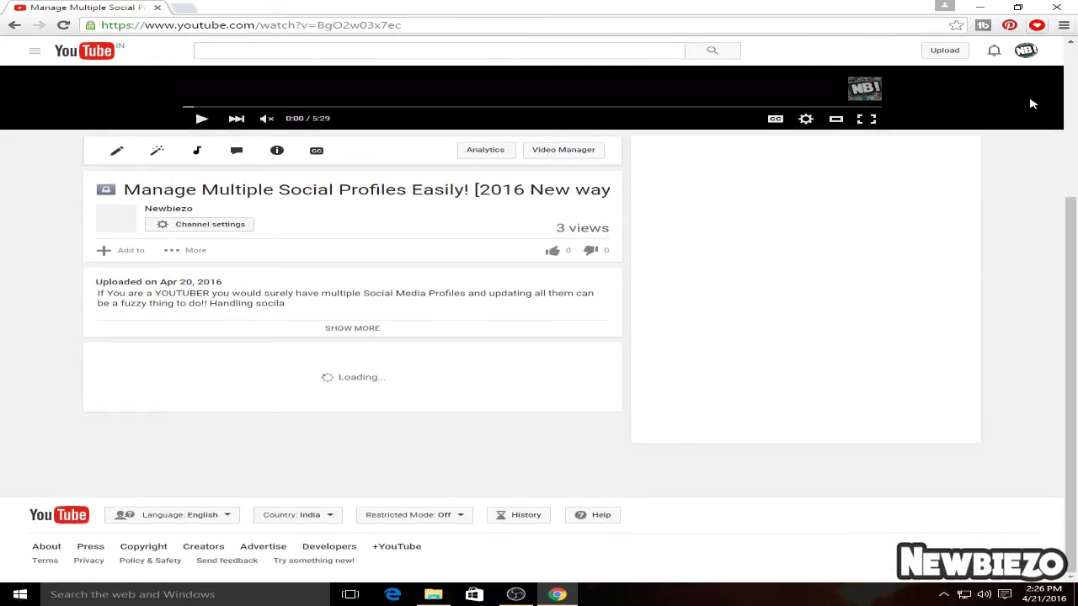
scroll(498, 549, down, 3)
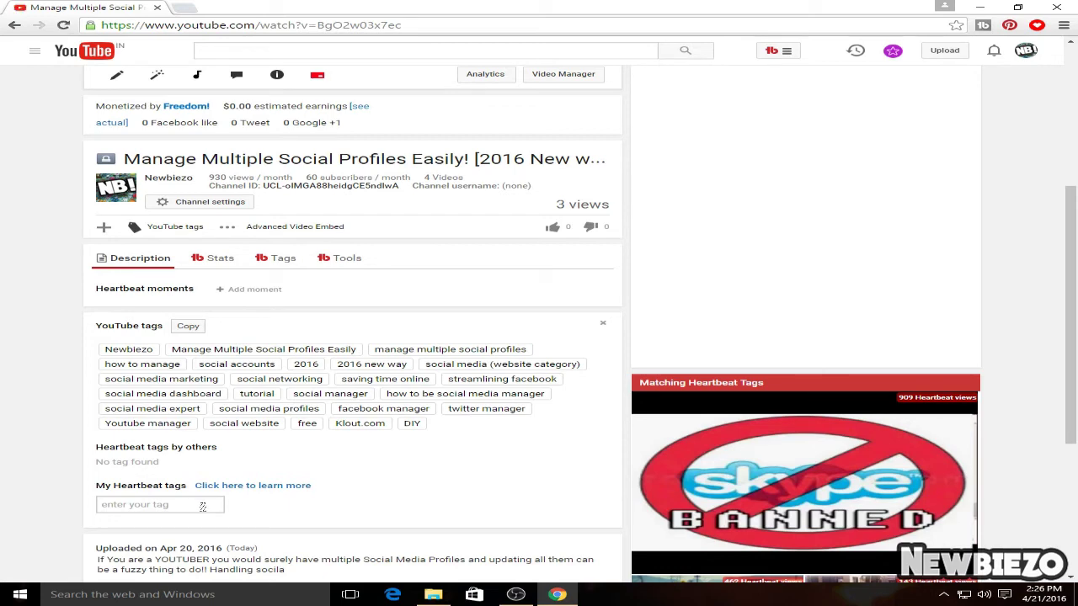
scroll(209, 503, down, 3)
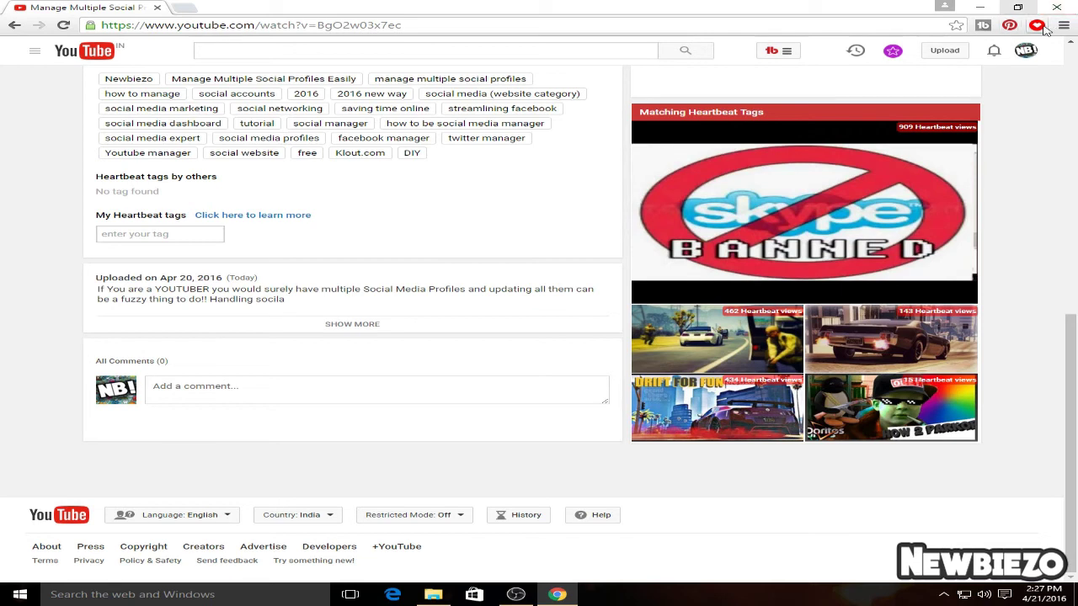
Add Heartbeat tags social media marketing, 2016, how-to, freedom and youtube from the suggested, favorite and owner lists.
click(195, 235)
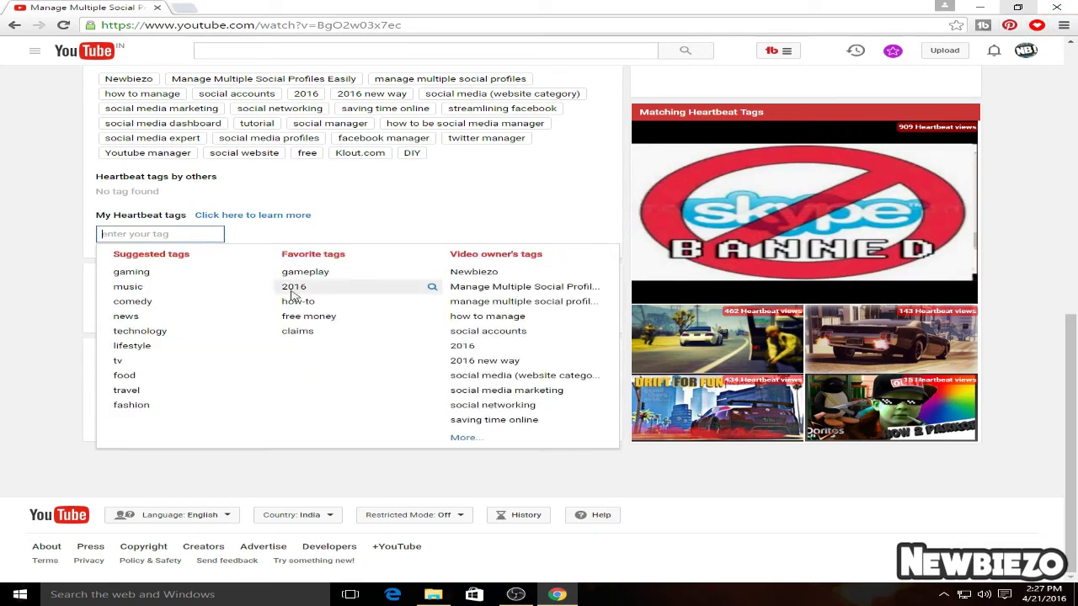
click(506, 390)
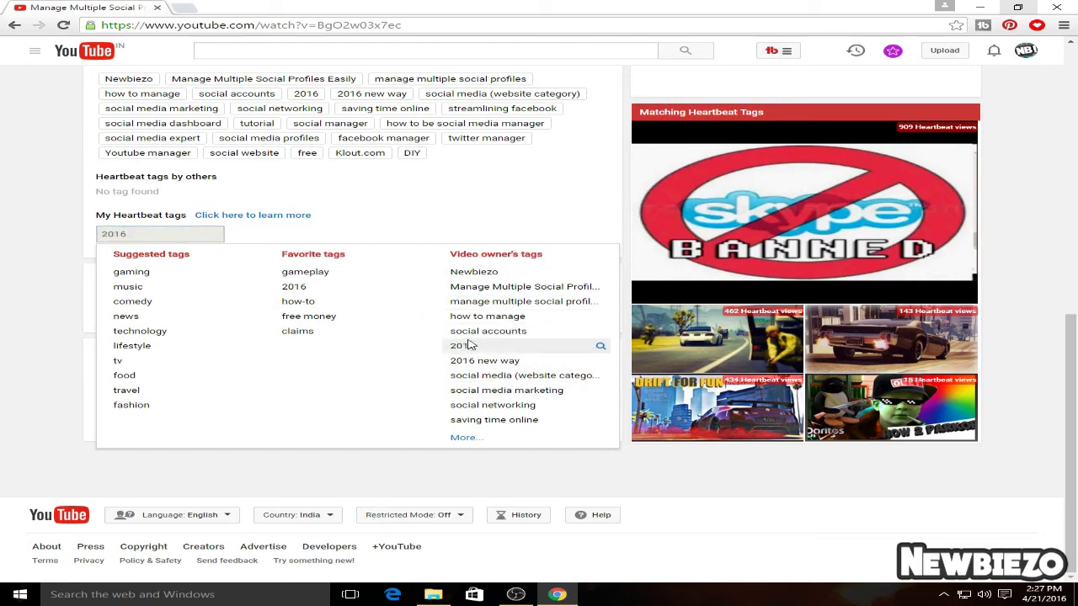
click(611, 345)
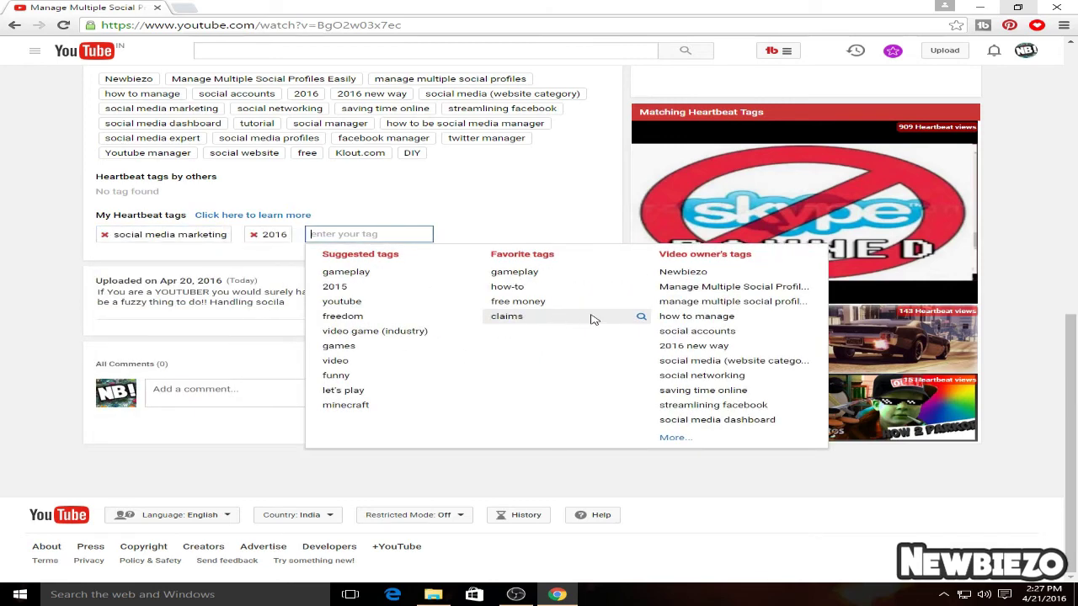
click(690, 303)
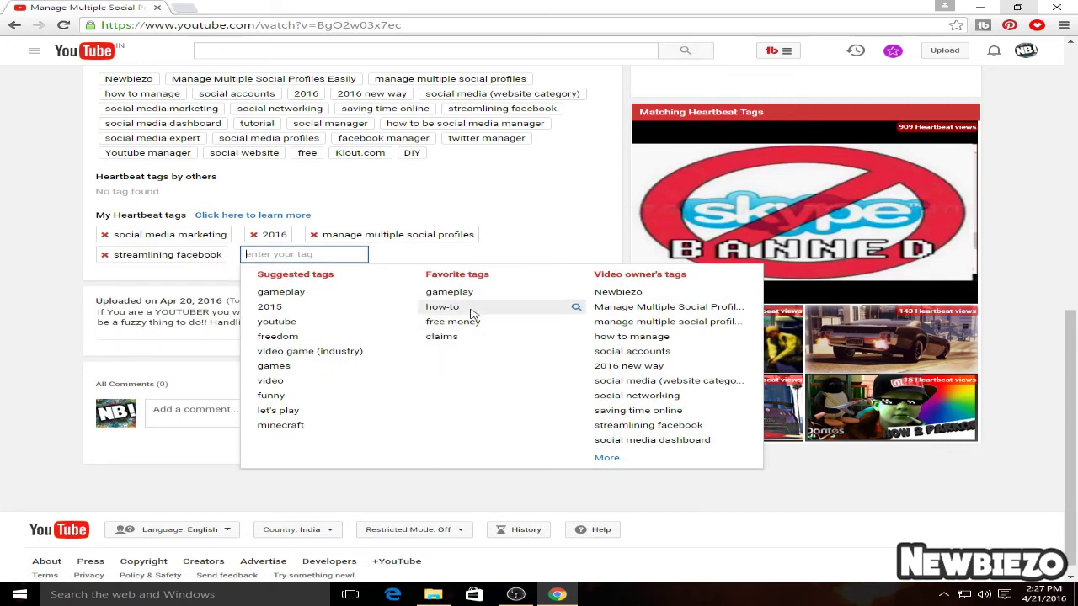
click(494, 305)
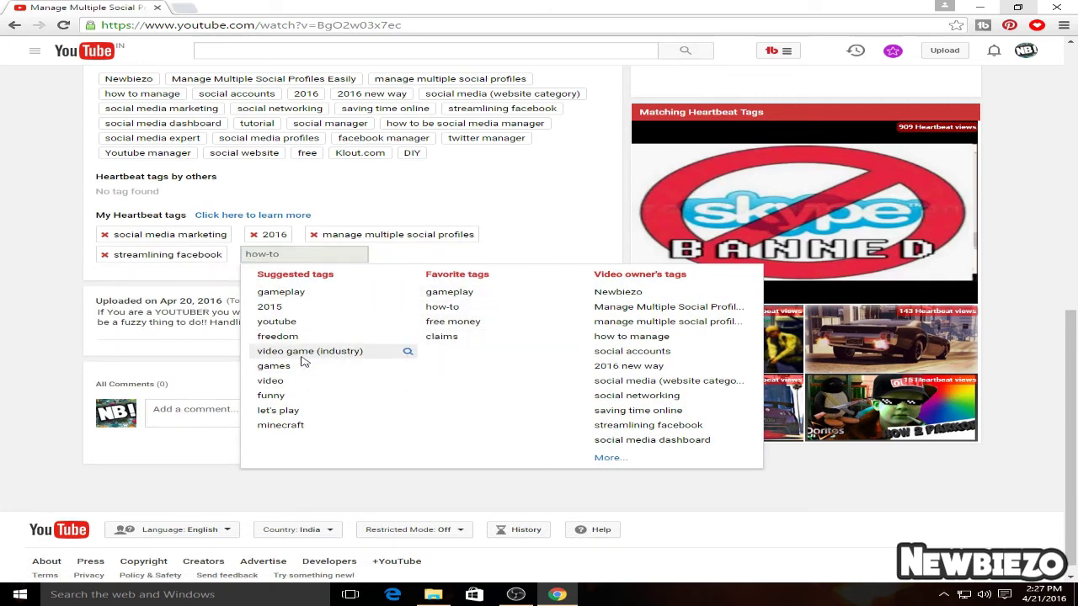
click(295, 323)
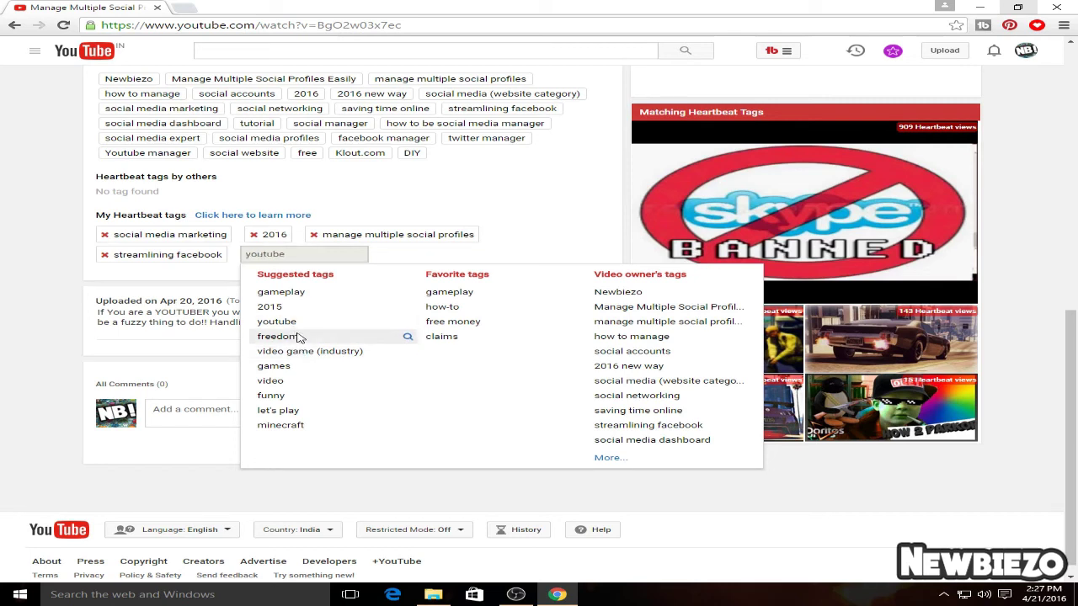
click(362, 336)
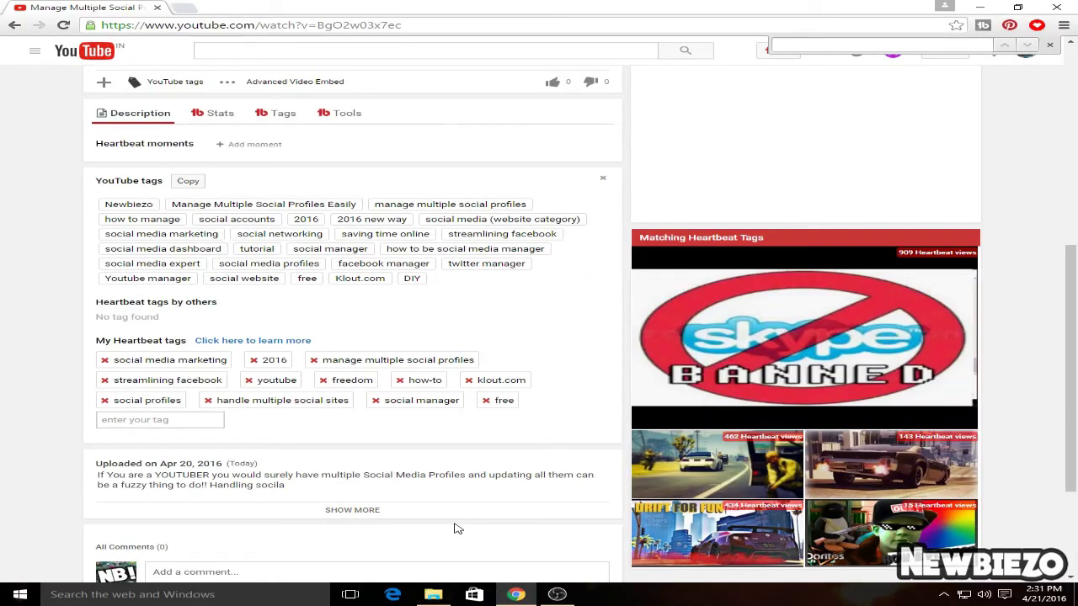
Scroll up and down the watch page to review the twelve added Heartbeat tags.
scroll(454, 528, up, 2)
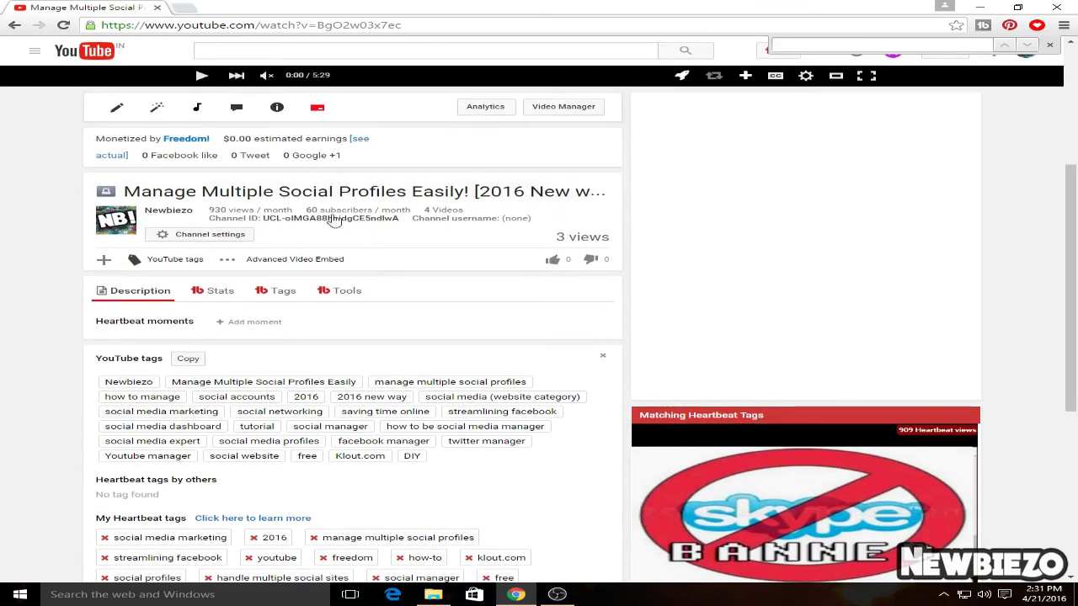
scroll(695, 334, up, 1)
scroll(695, 334, up, 3)
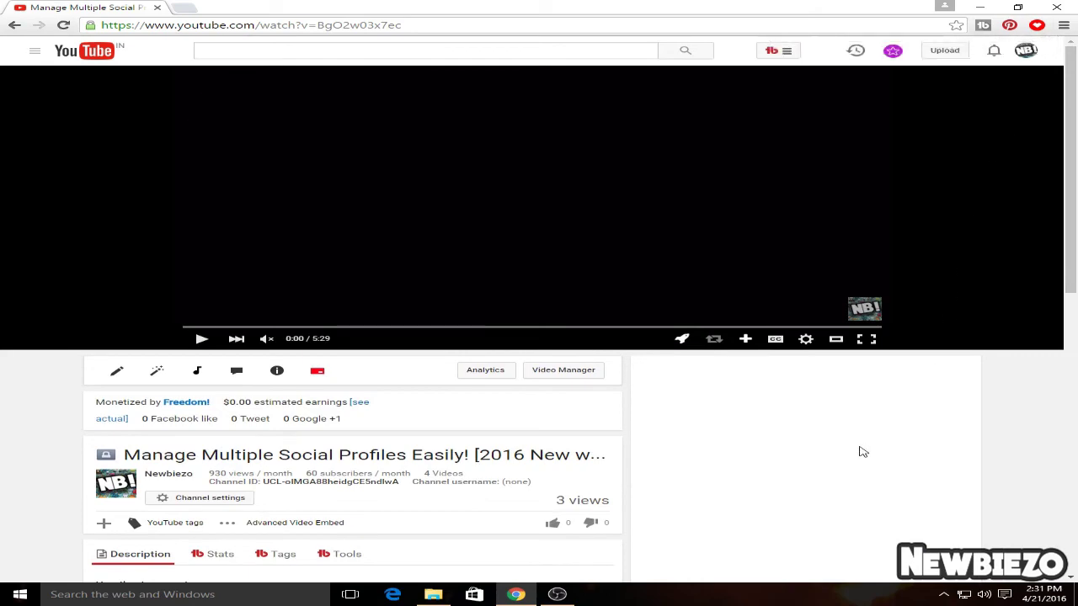
scroll(863, 447, down, 2)
scroll(860, 407, down, 3)
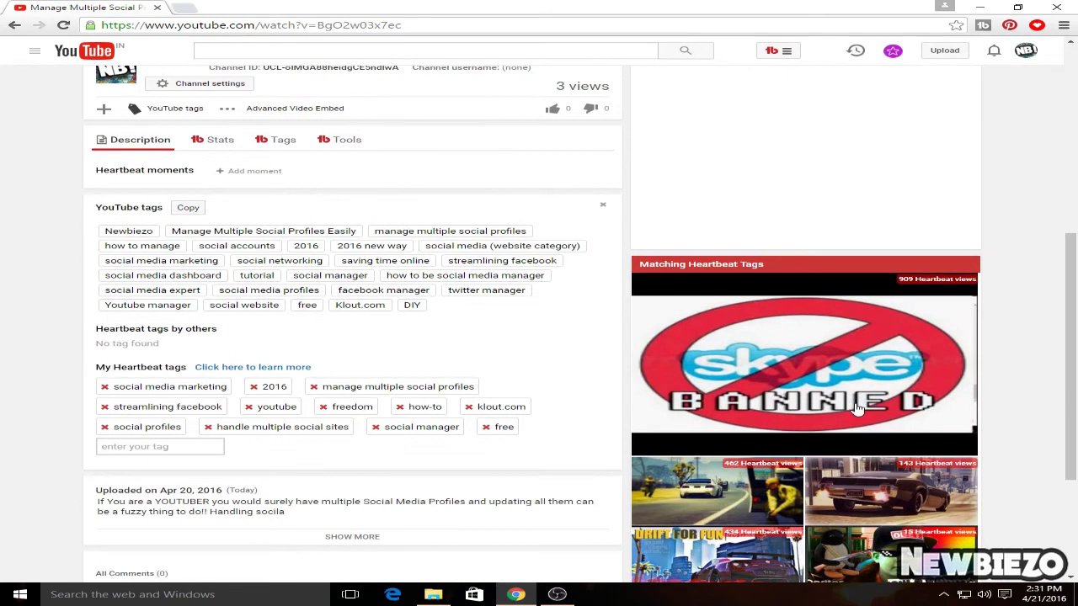
scroll(992, 379, down, 3)
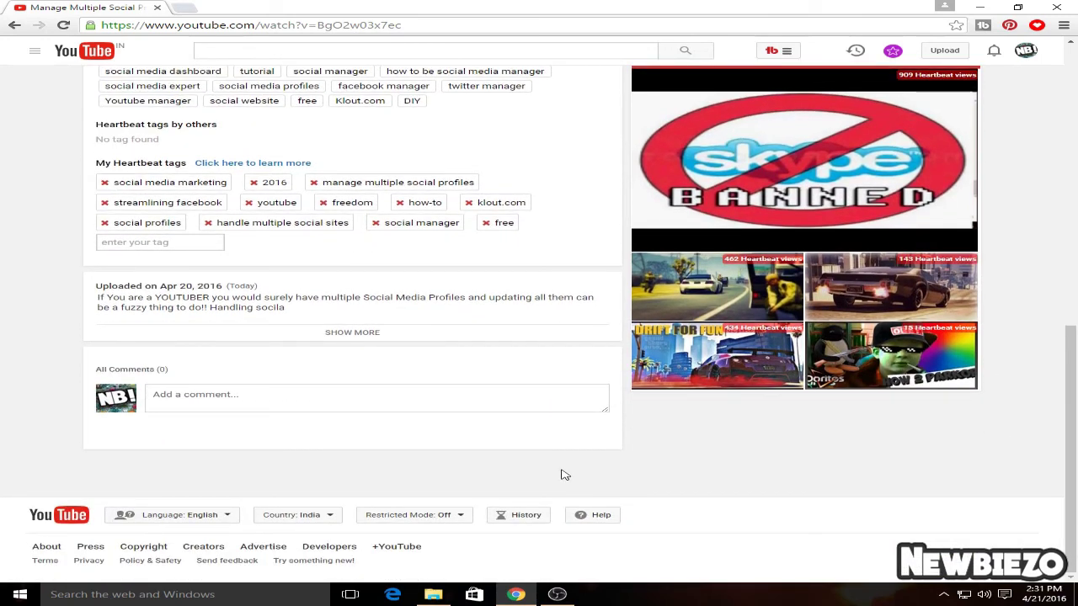
scroll(564, 476, up, 3)
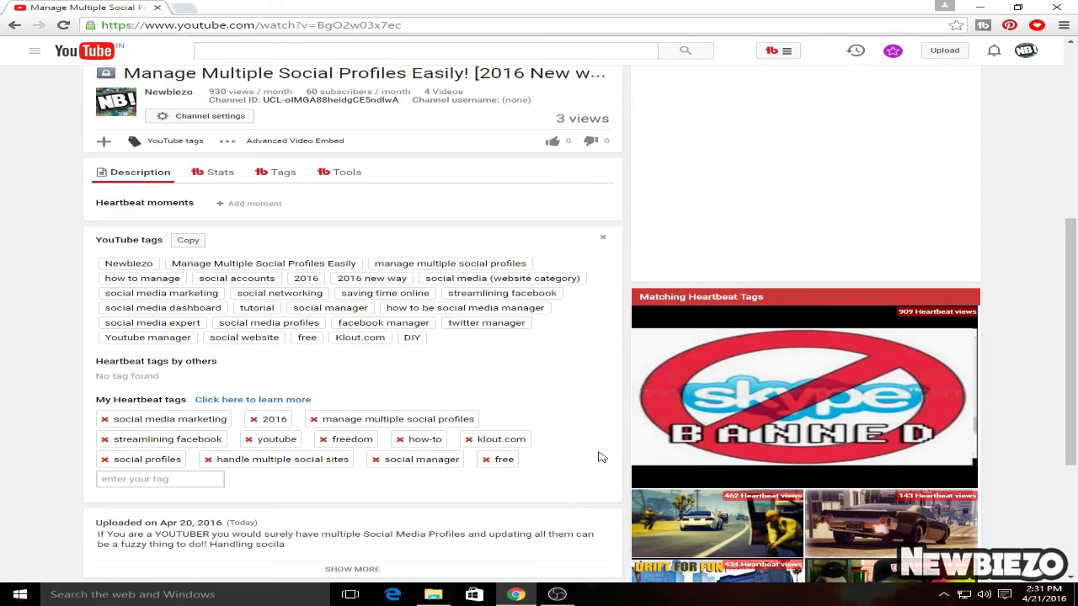
scroll(602, 457, up, 3)
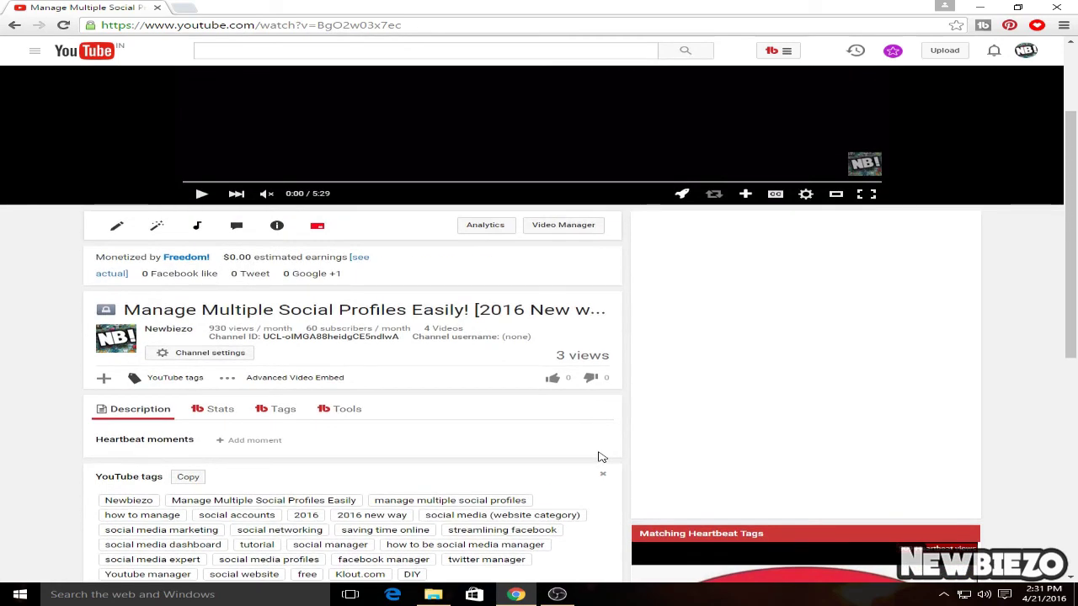